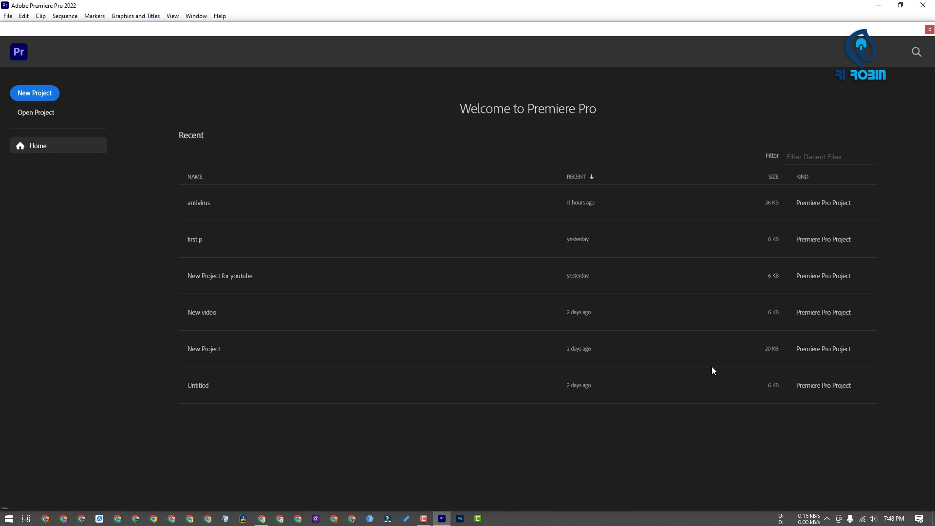
Step: Switch from Premiere's Home screen to the YouTube channel page in Chrome and scroll down
{"action": "left_click", "coordinate": [261, 518]}
{"action": "scroll", "coordinate": [191, 354], "scroll_direction": "down", "scroll_amount": 3}
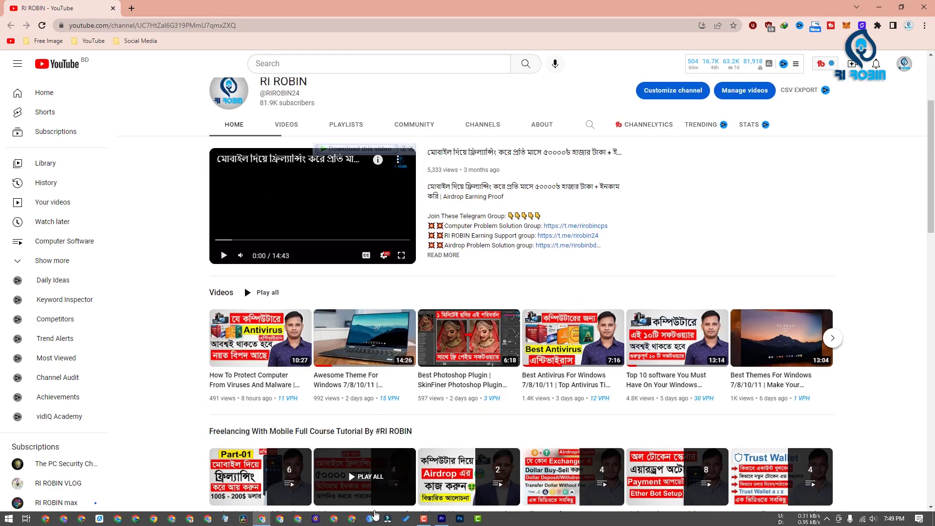
Step: Go back to the channel page and advance the Computer Software video row
{"action": "left_click", "coordinate": [441, 519]}
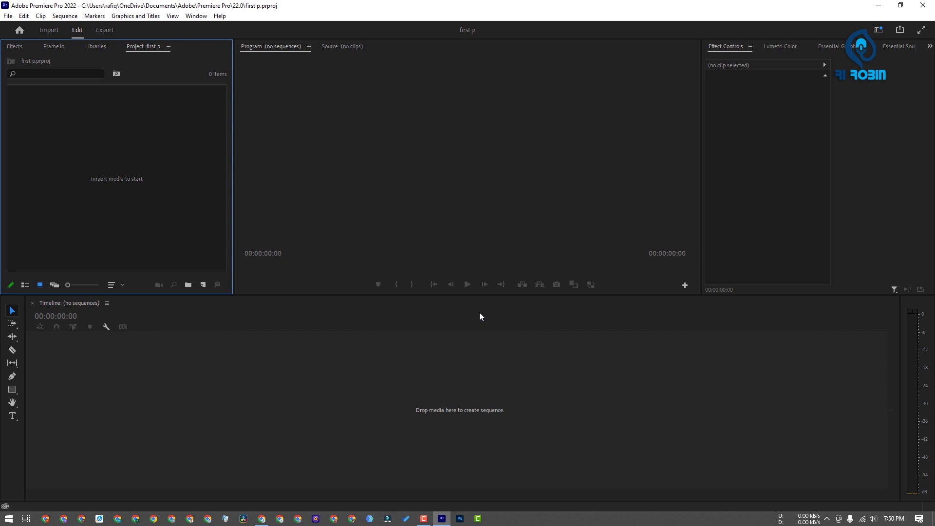
{"action": "key", "text": "alt+Tab"}
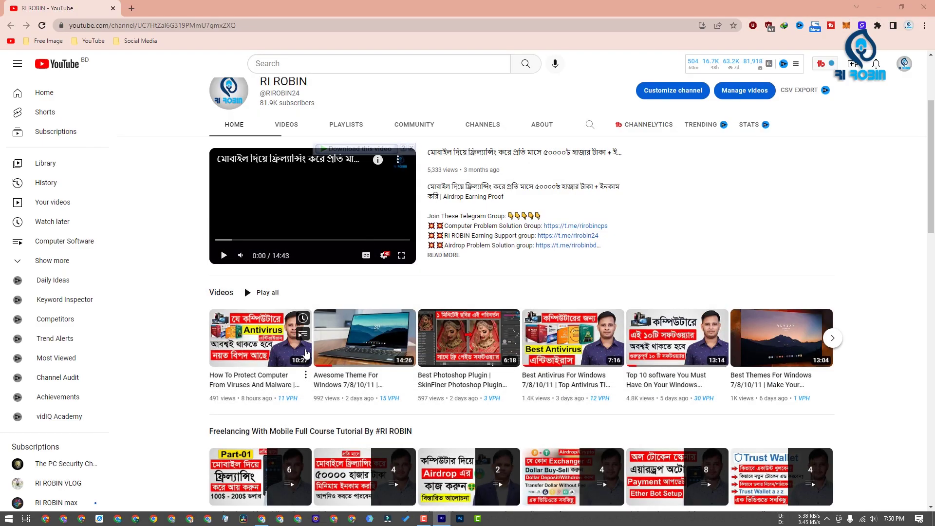
{"action": "scroll", "coordinate": [915, 249], "scroll_direction": "down", "scroll_amount": 8}
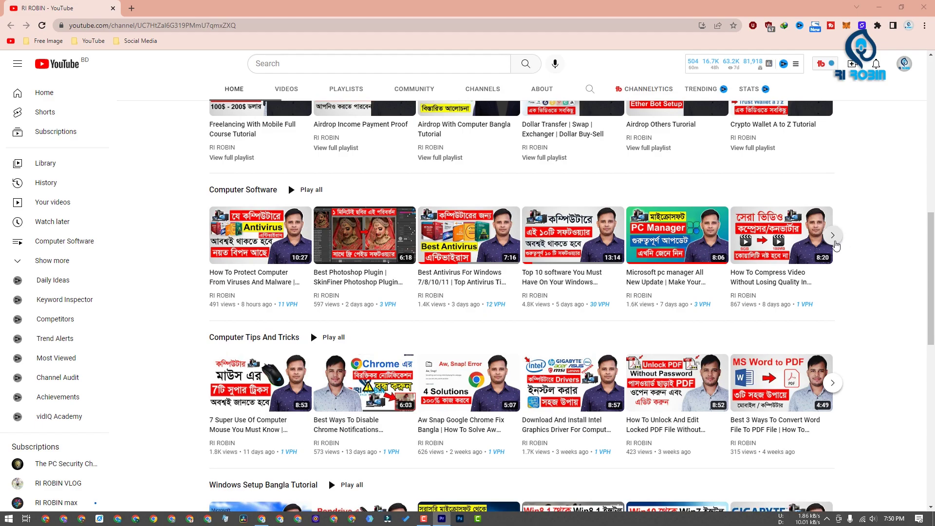
{"action": "left_click", "coordinate": [833, 235]}
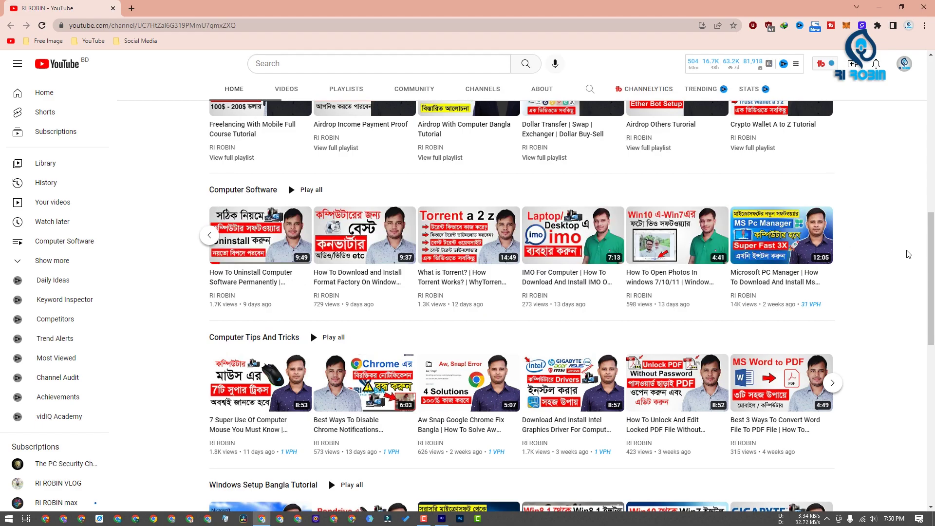
{"action": "scroll", "coordinate": [909, 254], "scroll_direction": "down", "scroll_amount": 6}
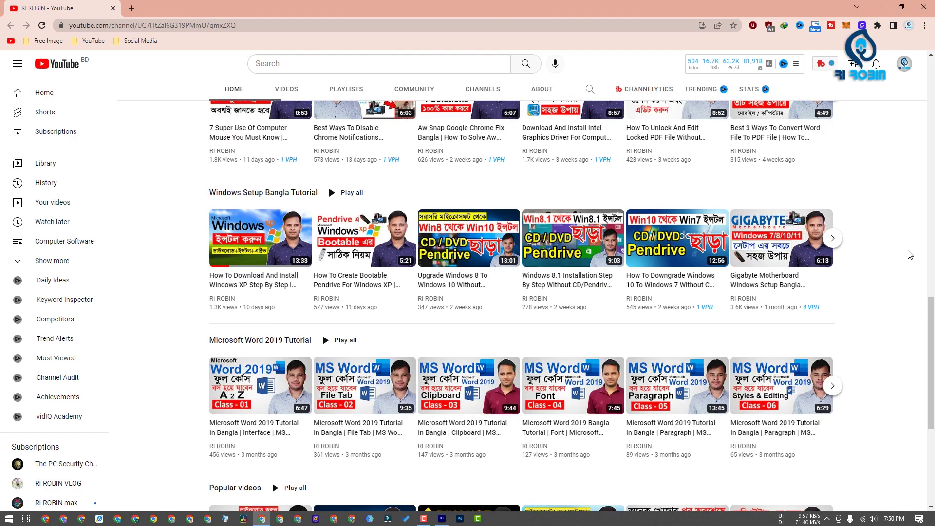
Step: Scroll up to advance the channel's Videos row, then scroll back down the page
{"action": "scroll", "coordinate": [909, 254], "scroll_direction": "up", "scroll_amount": 4}
{"action": "scroll", "coordinate": [909, 255], "scroll_direction": "up", "scroll_amount": 4}
{"action": "scroll", "coordinate": [909, 254], "scroll_direction": "up", "scroll_amount": 1}
{"action": "scroll", "coordinate": [909, 254], "scroll_direction": "up", "scroll_amount": 4}
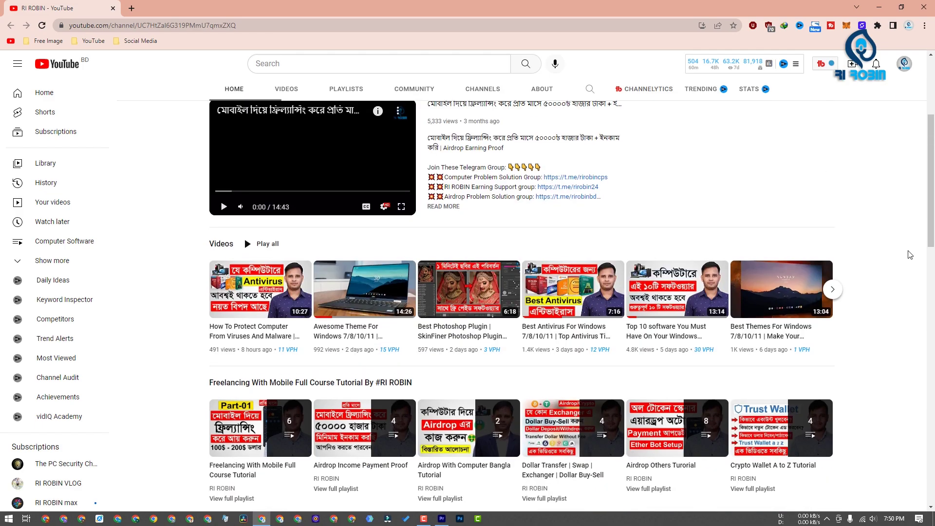
{"action": "left_click", "coordinate": [836, 286]}
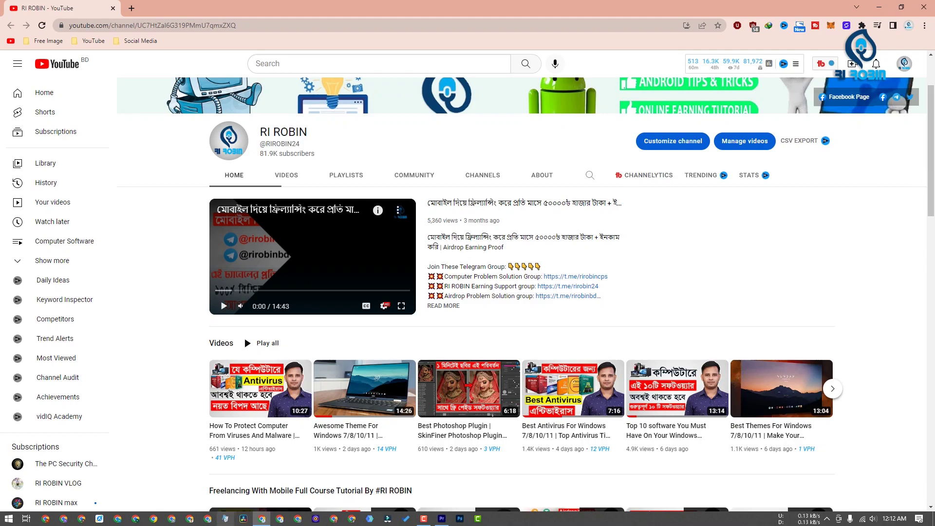
{"action": "scroll", "coordinate": [924, 177], "scroll_direction": "down", "scroll_amount": 3}
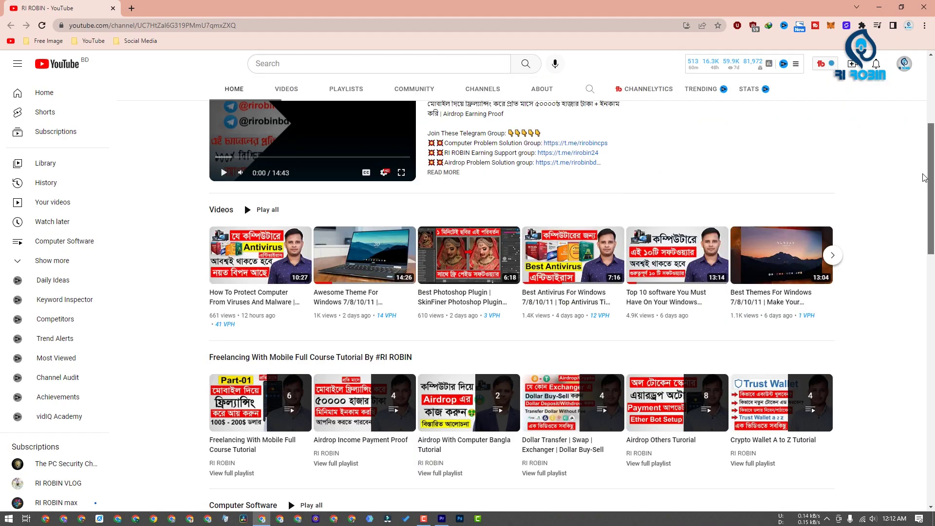
{"action": "scroll", "coordinate": [930, 168], "scroll_direction": "down", "scroll_amount": 1}
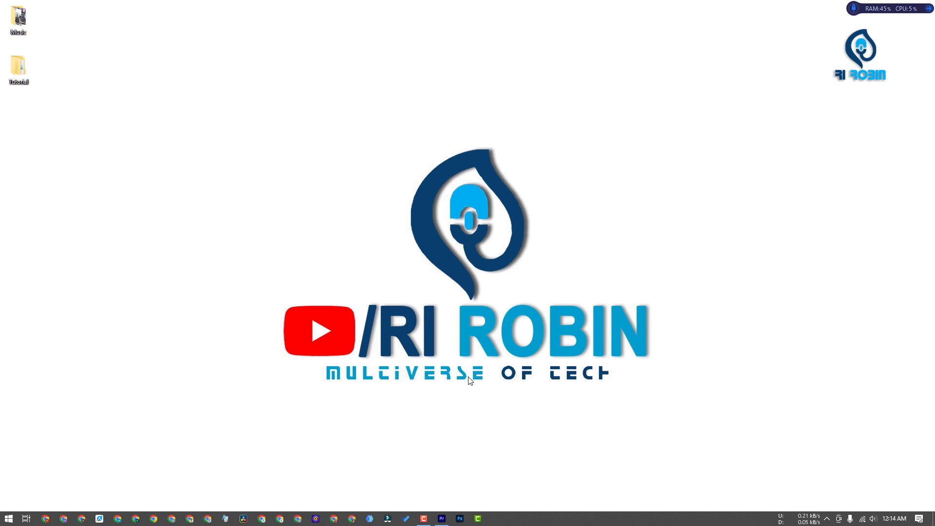
Step: Restore Premiere Pro's Home screen listing recent projects such as Tutorial and antivirus
{"action": "left_click", "coordinate": [443, 520]}
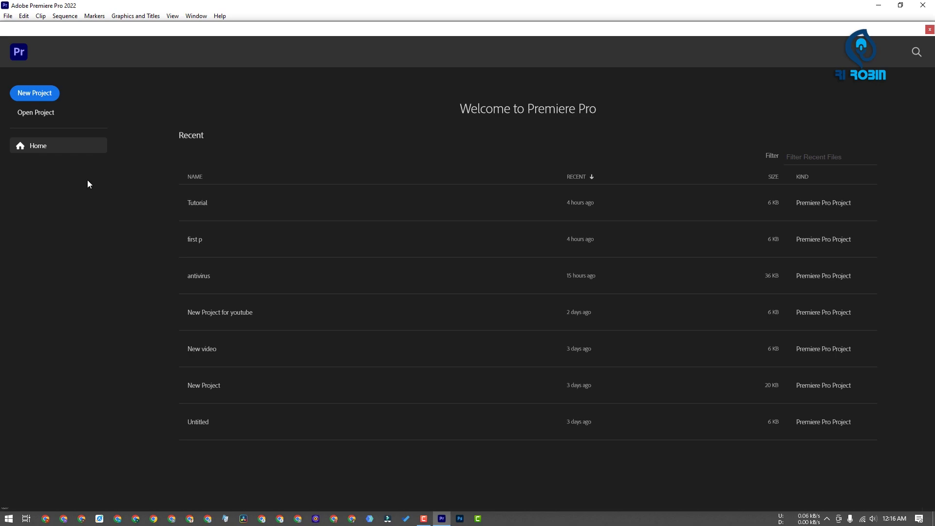
Step: Create a project named F.T with Copy media, New bin and Create new sequence left off
{"action": "left_click", "coordinate": [34, 94]}
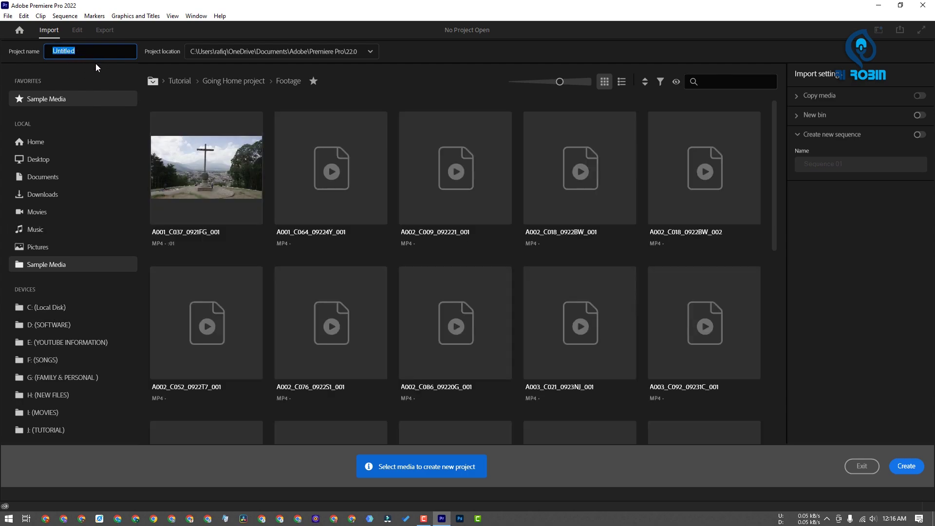
{"action": "type", "text": "F"}
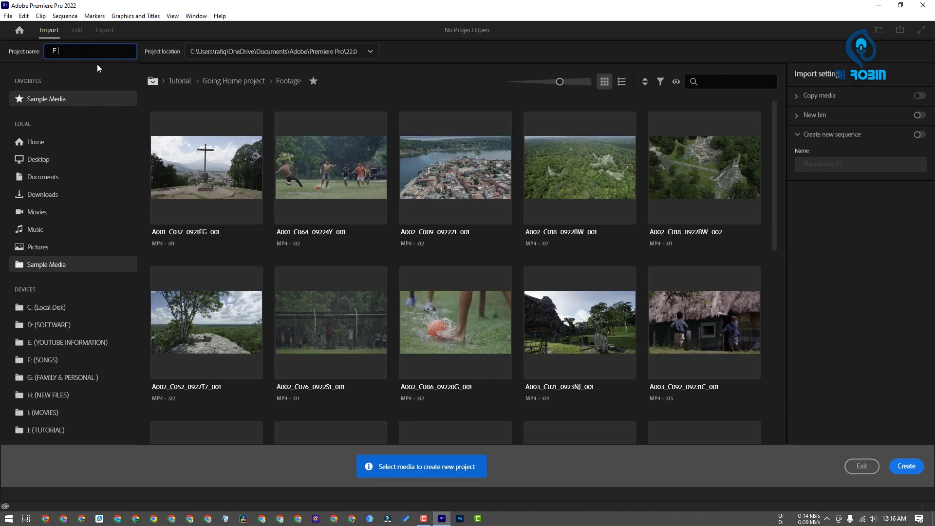
{"action": "type", "text": ".T"}
{"action": "left_click", "coordinate": [908, 465]}
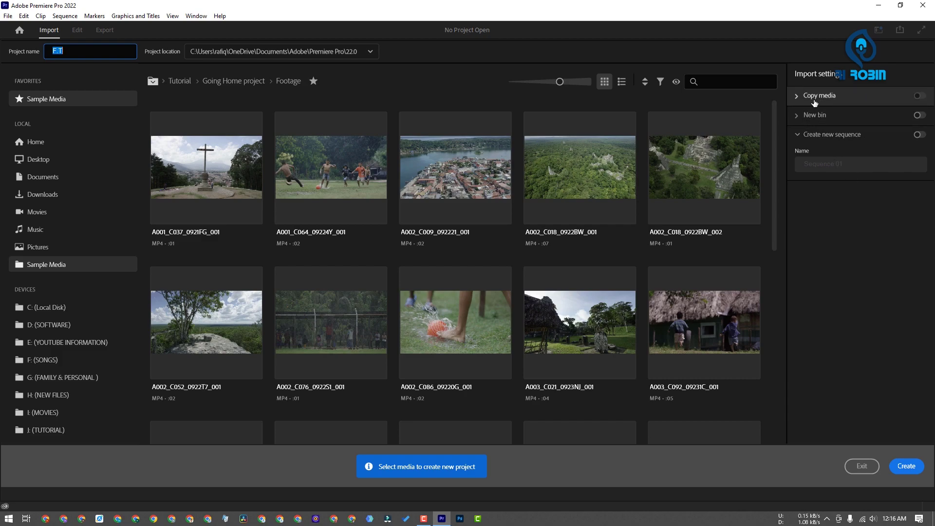
{"action": "left_click", "coordinate": [901, 103]}
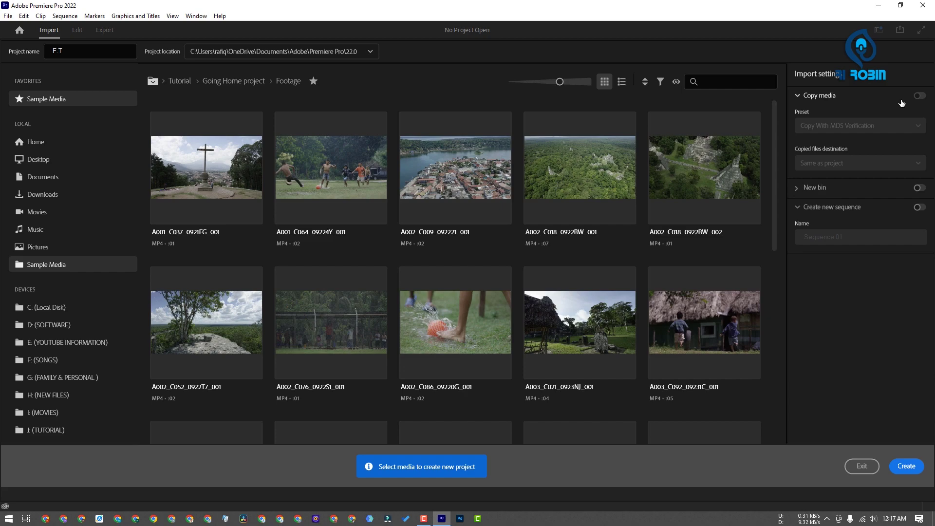
{"action": "left_click", "coordinate": [865, 102]}
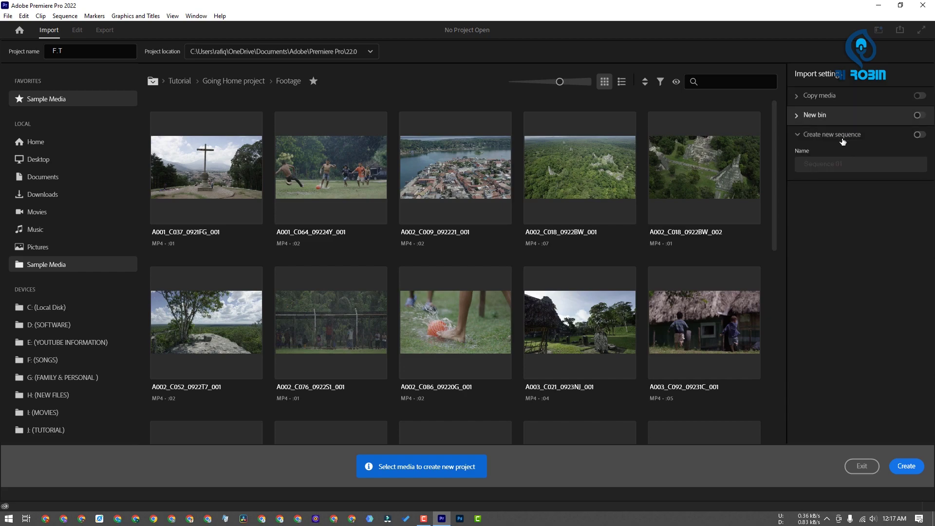
{"action": "left_click", "coordinate": [819, 118]}
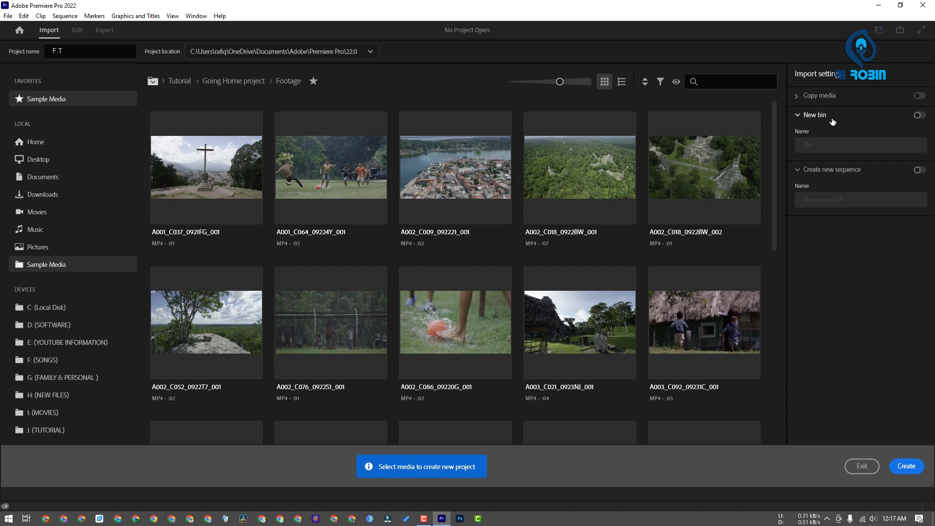
{"action": "left_click", "coordinate": [848, 176]}
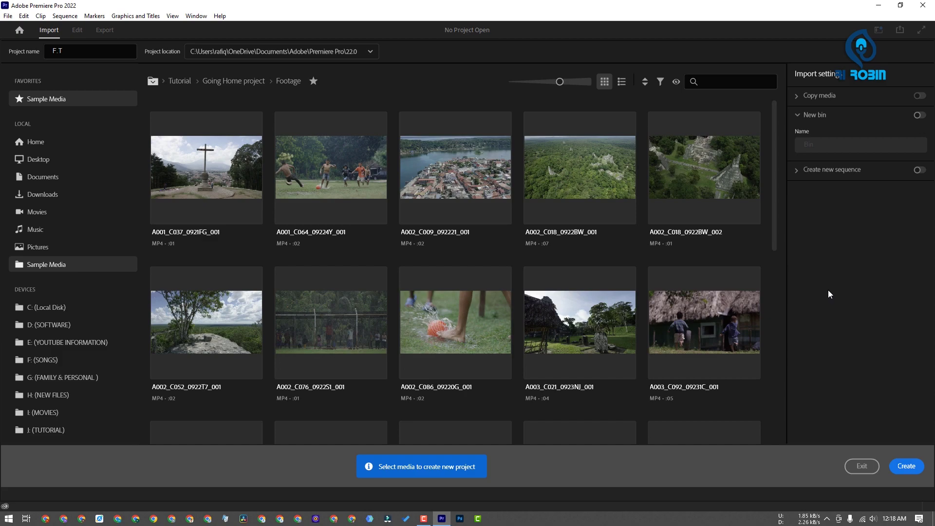
{"action": "left_click", "coordinate": [906, 467]}
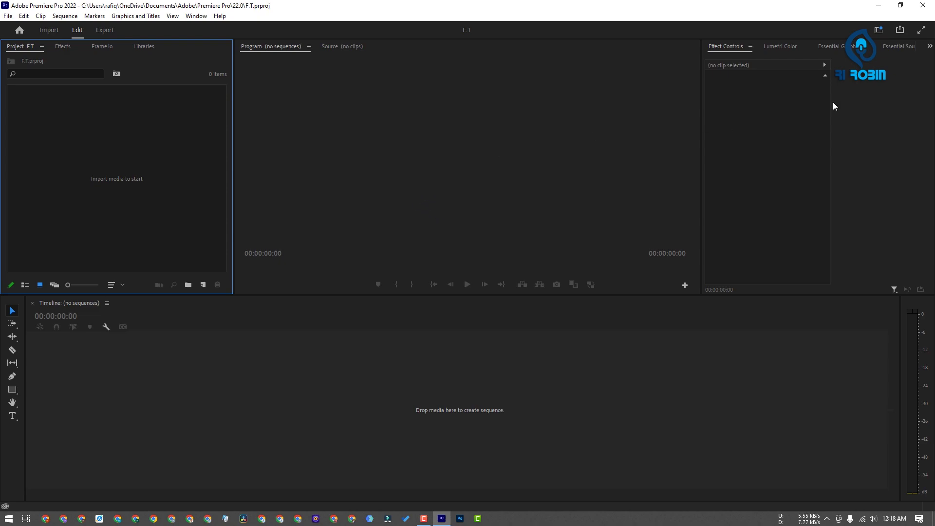
Step: Switch to the Editing workspace and check the Project panel's right-click menu
{"action": "left_click", "coordinate": [879, 29]}
{"action": "left_click", "coordinate": [798, 312]}
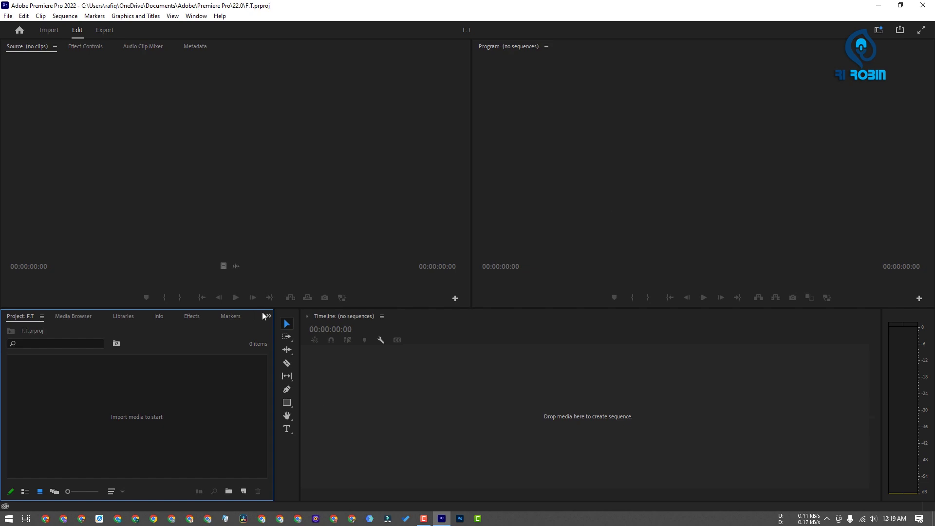
{"action": "right_click", "coordinate": [168, 453]}
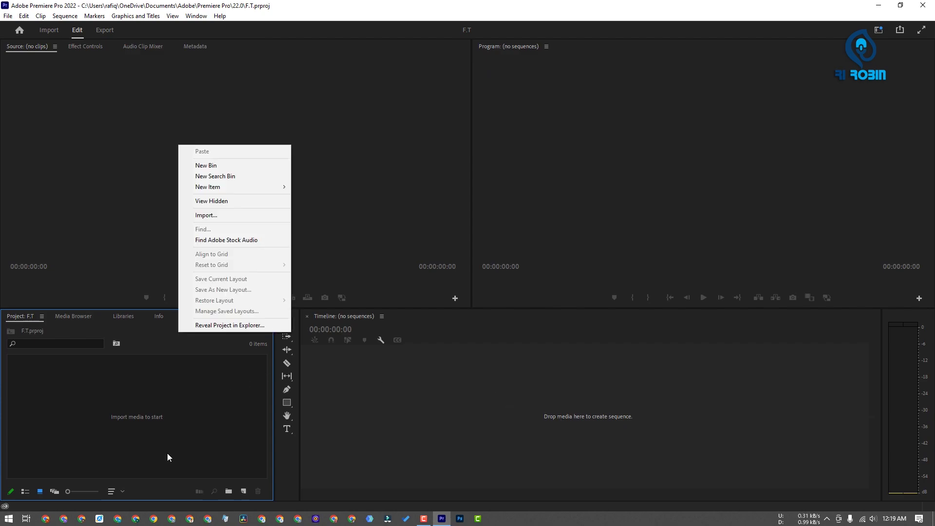
{"action": "left_click", "coordinate": [163, 448]}
{"action": "right_click", "coordinate": [150, 340]}
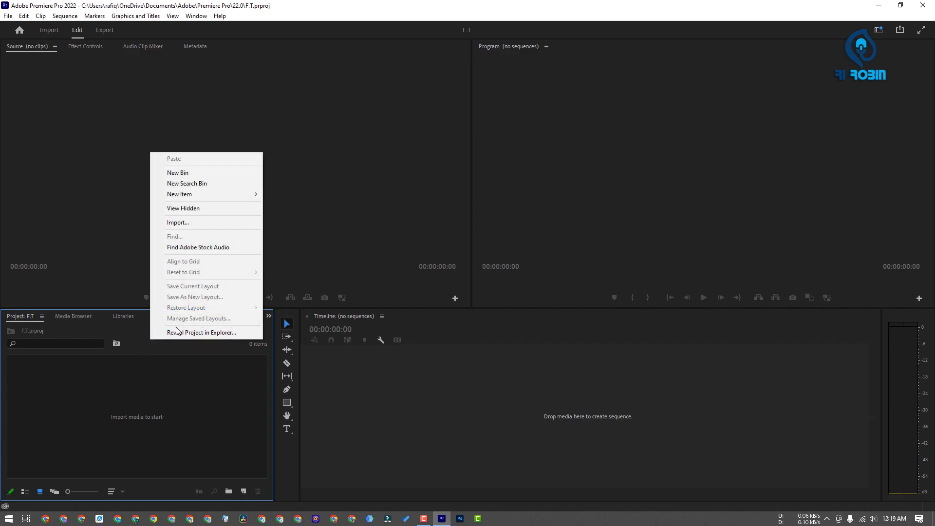
{"action": "left_click", "coordinate": [156, 388]}
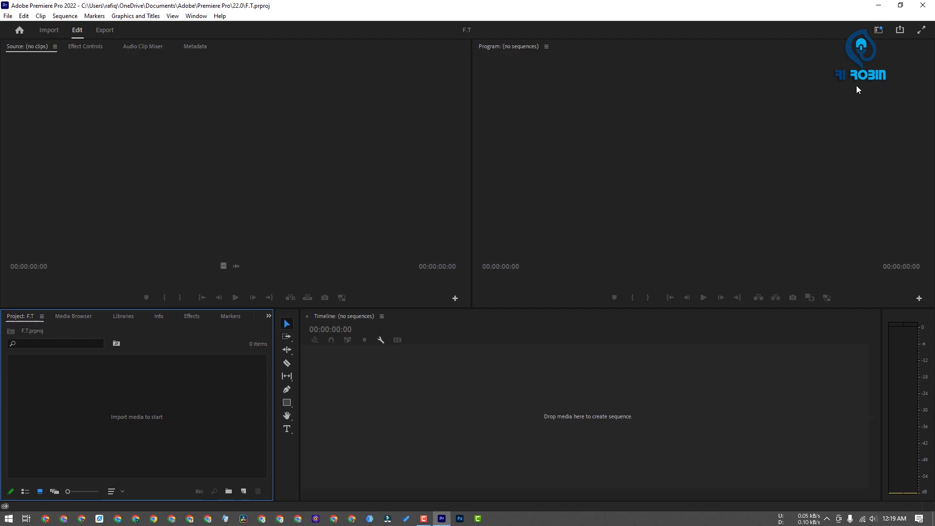
Step: Return to the Essentials workspace, then hide Premiere to show the desktop
{"action": "left_click", "coordinate": [879, 29]}
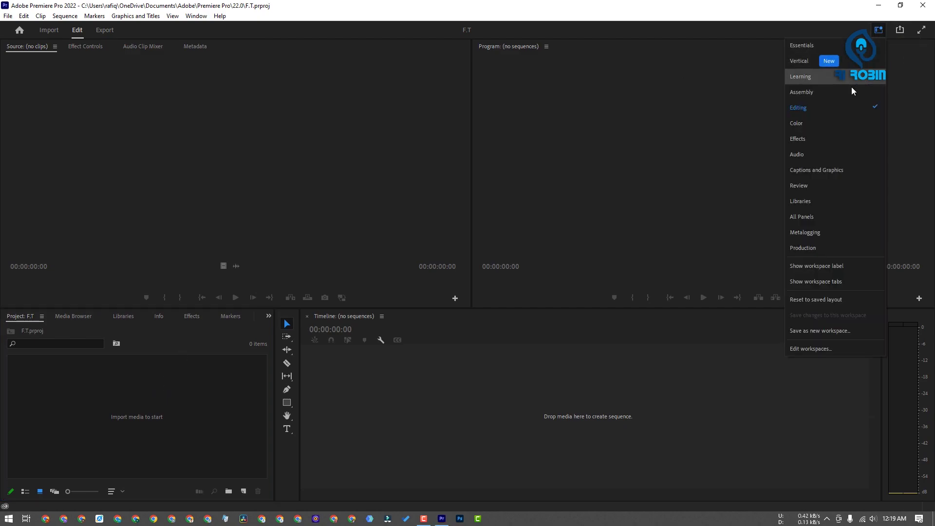
{"action": "left_click", "coordinate": [814, 47]}
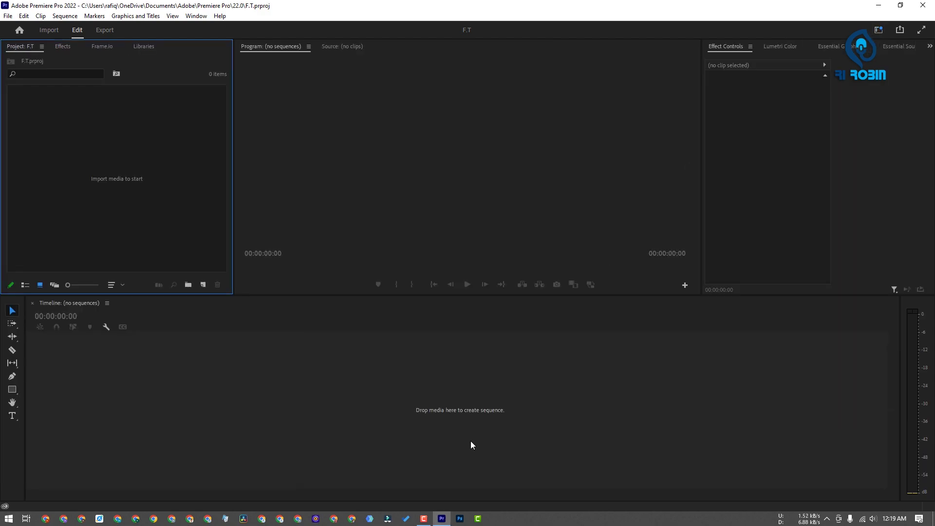
{"action": "left_click", "coordinate": [434, 428]}
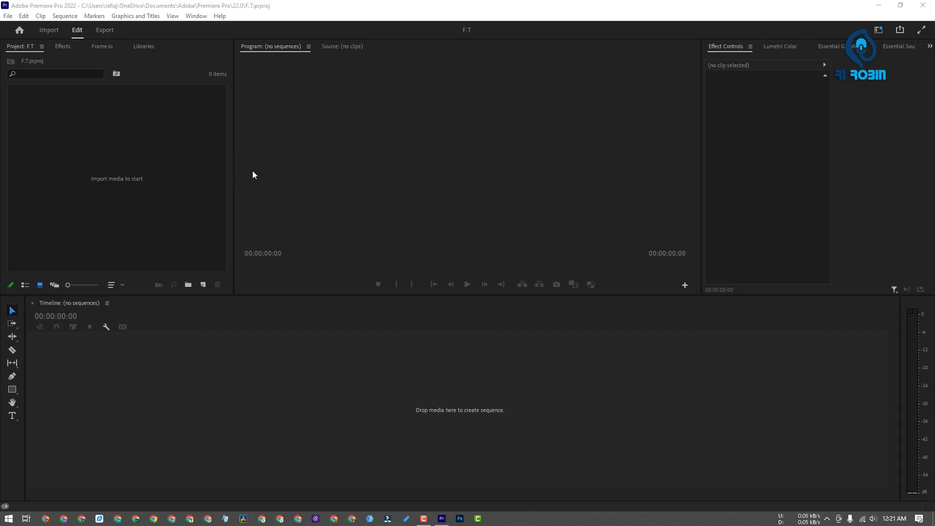
{"action": "key", "text": "super+d"}
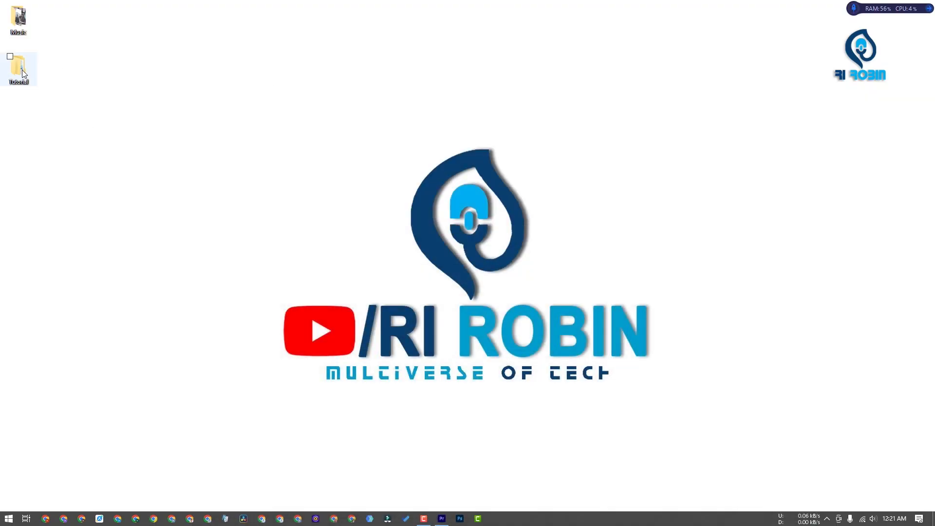
Step: Open the Tutorial folder in Large icons and look through camara video, Music and Photo
{"action": "left_click_drag", "start_coordinate": [19, 69], "coordinate": [166, 120]}
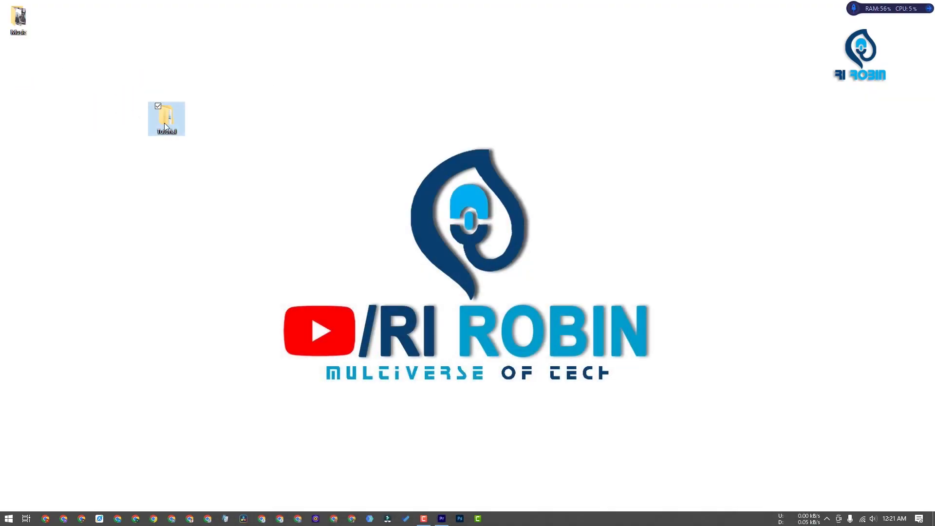
{"action": "double_click", "coordinate": [165, 124]}
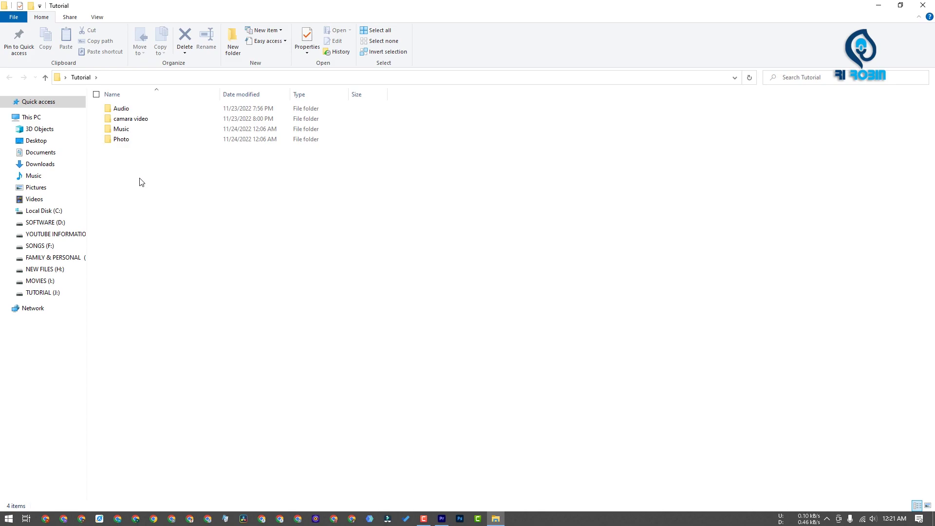
{"action": "key", "text": "ctrl+shift+2"}
{"action": "left_click", "coordinate": [117, 129]}
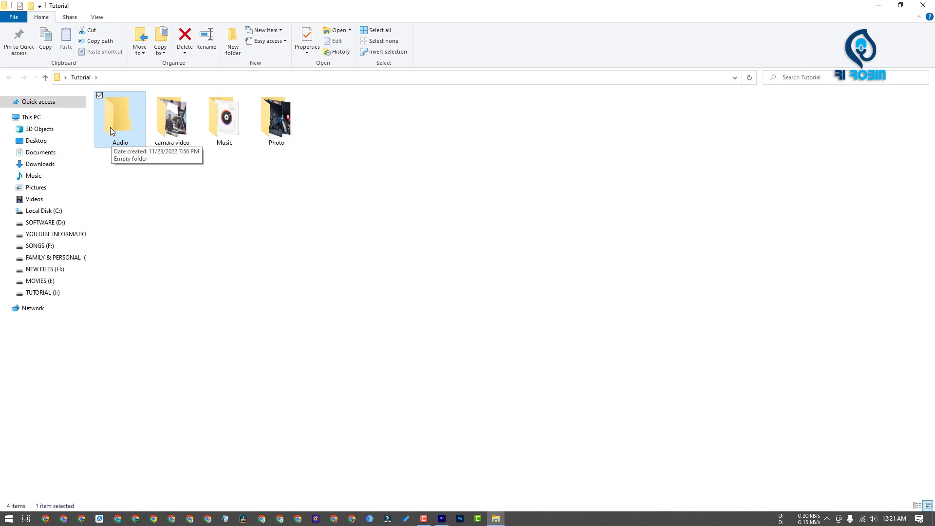
{"action": "double_click", "coordinate": [172, 125]}
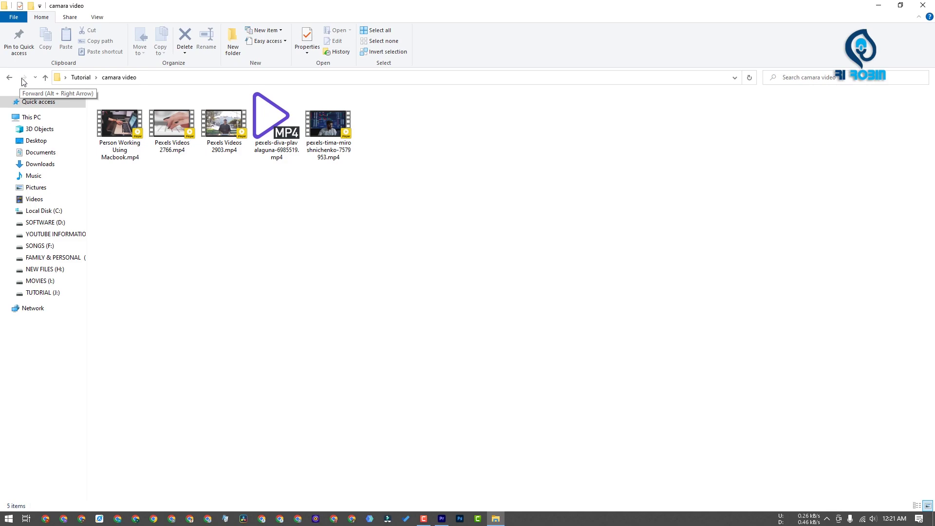
{"action": "left_click", "coordinate": [7, 79]}
{"action": "double_click", "coordinate": [229, 128]}
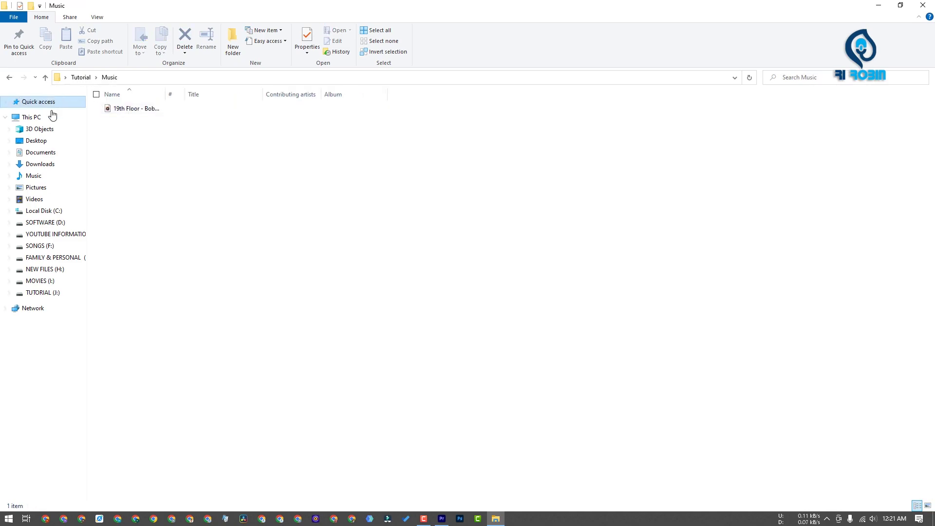
{"action": "left_click", "coordinate": [7, 78]}
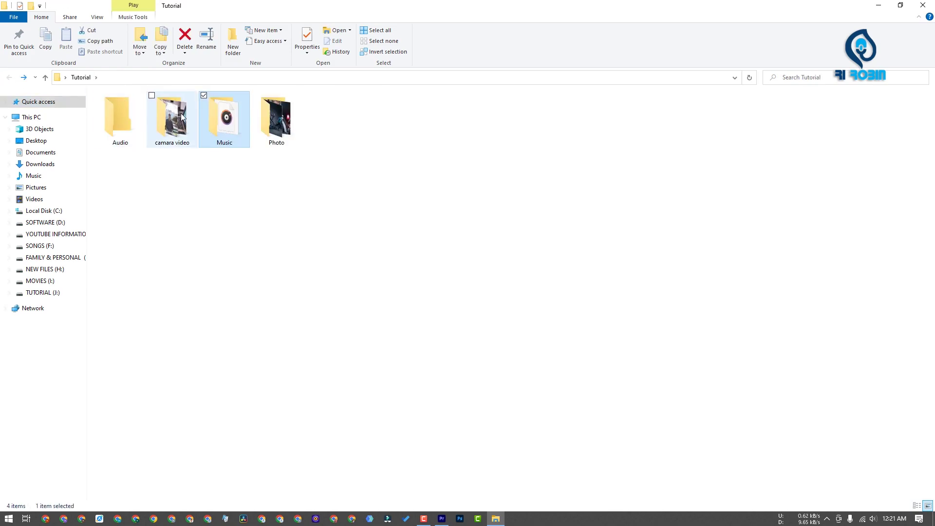
{"action": "double_click", "coordinate": [277, 113]}
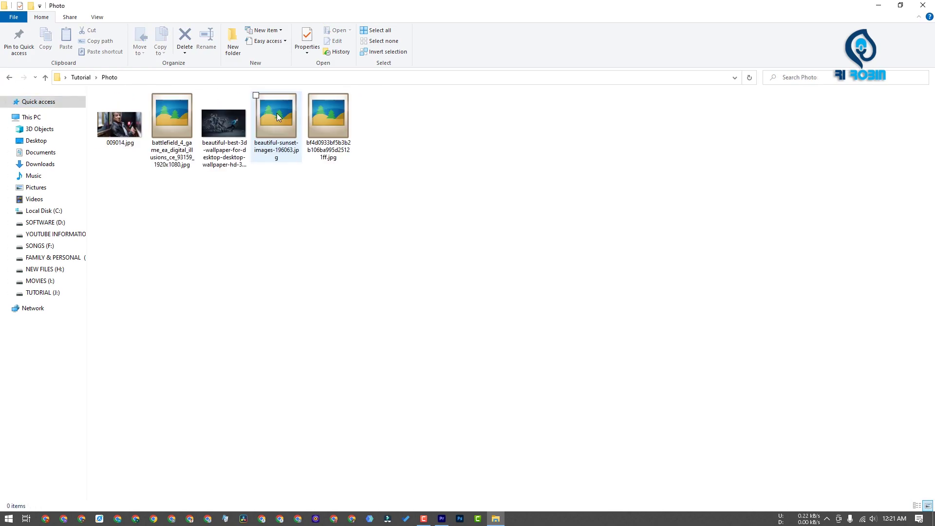
{"action": "left_click", "coordinate": [9, 78]}
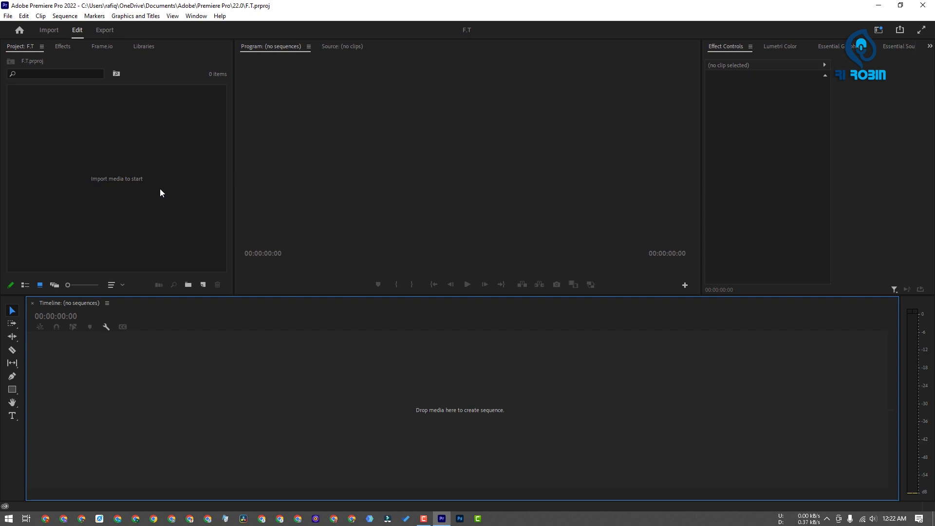
Step: Start a new sequence using the Digital SLR > 1080p > DSLR 1080p24 preset and select its name
{"action": "right_click", "coordinate": [156, 193]}
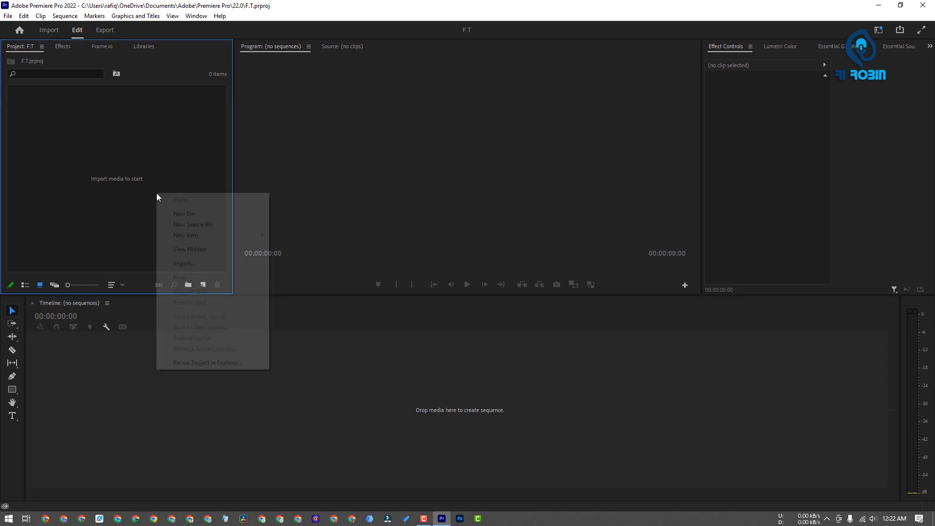
{"action": "mouse_move", "coordinate": [190, 236]}
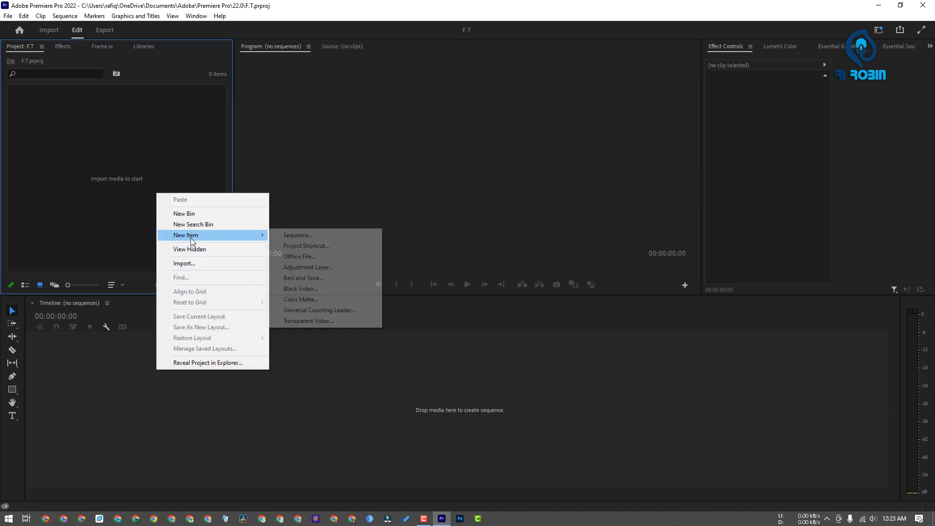
{"action": "left_click", "coordinate": [306, 238]}
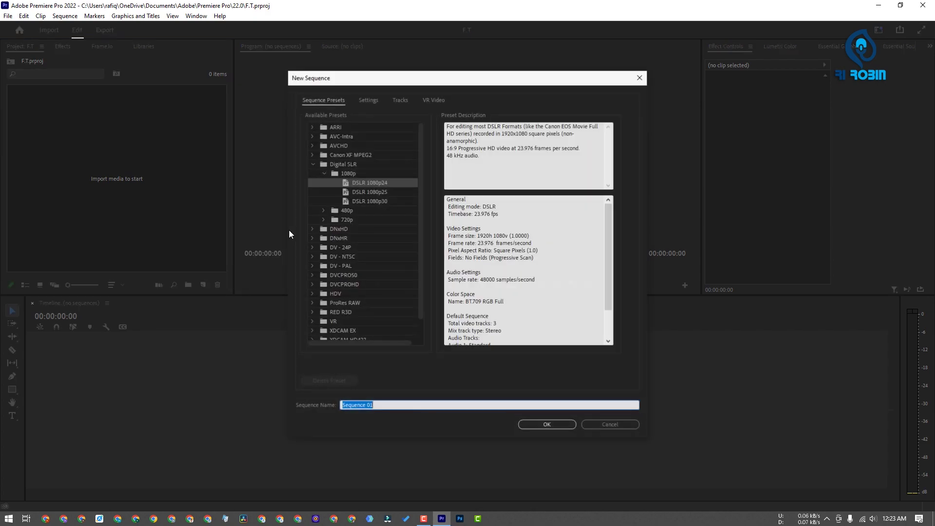
{"action": "left_click", "coordinate": [337, 165]}
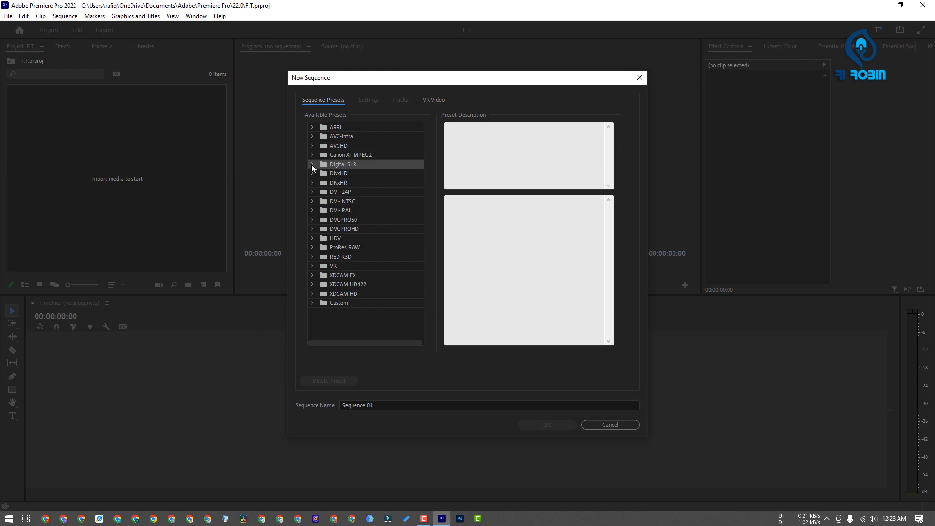
{"action": "left_click", "coordinate": [311, 164]}
{"action": "left_click", "coordinate": [323, 173]}
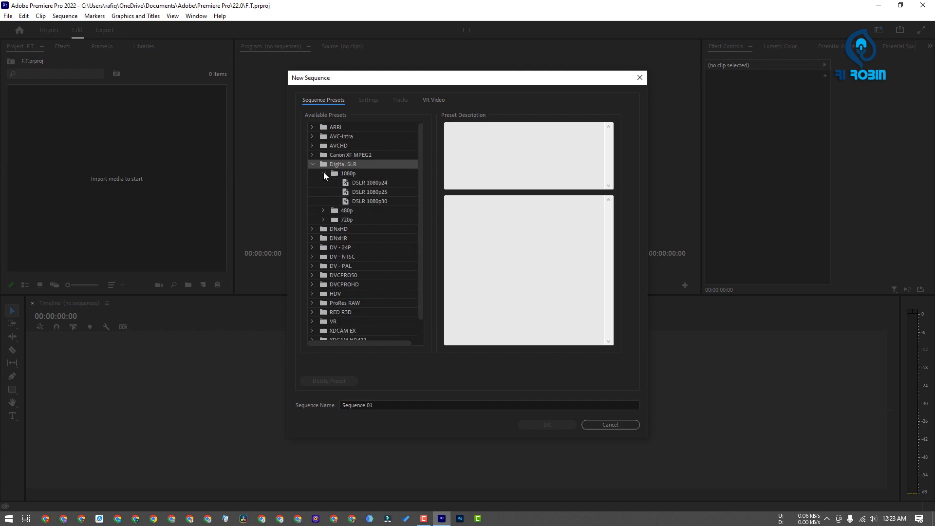
{"action": "left_click", "coordinate": [362, 184]}
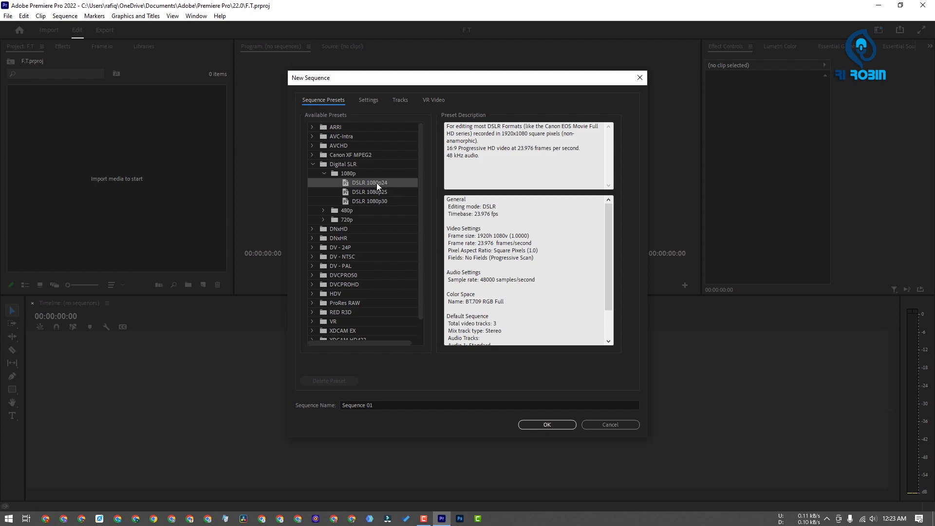
{"action": "key", "text": "Tab"}
Step: Name the sequence ft and confirm 1920 width, 23.976 fps timecode and progressive fields
{"action": "type", "text": "ft"}
{"action": "left_click", "coordinate": [369, 101]}
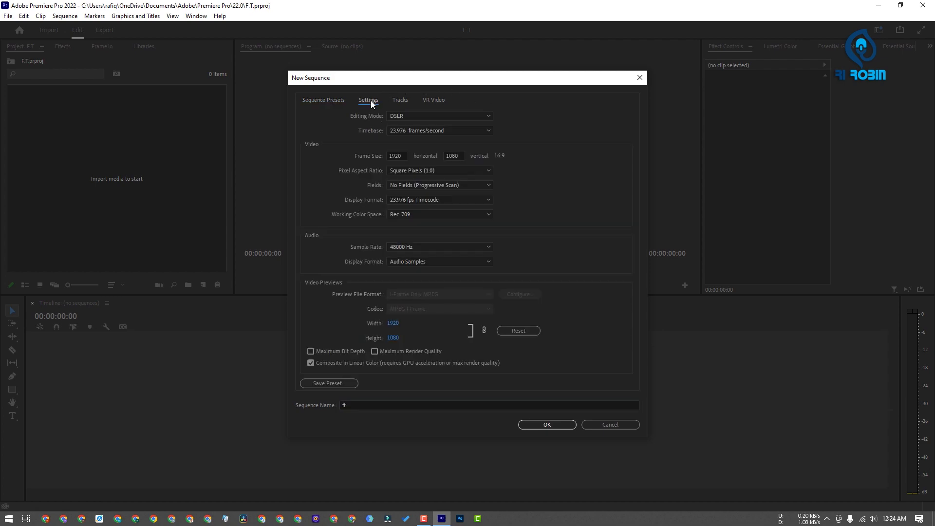
{"action": "double_click", "coordinate": [407, 156]}
{"action": "left_click", "coordinate": [516, 147]}
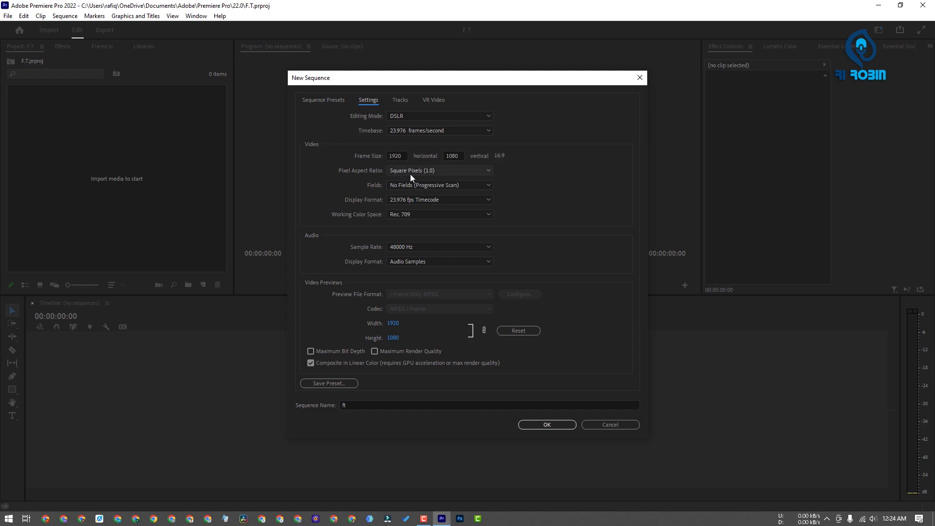
{"action": "left_click", "coordinate": [420, 199]}
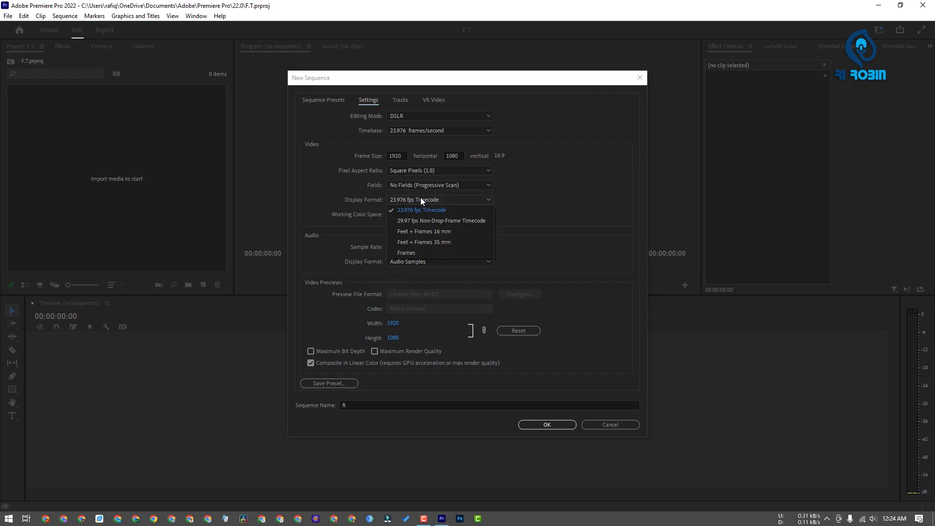
{"action": "left_click", "coordinate": [418, 208]}
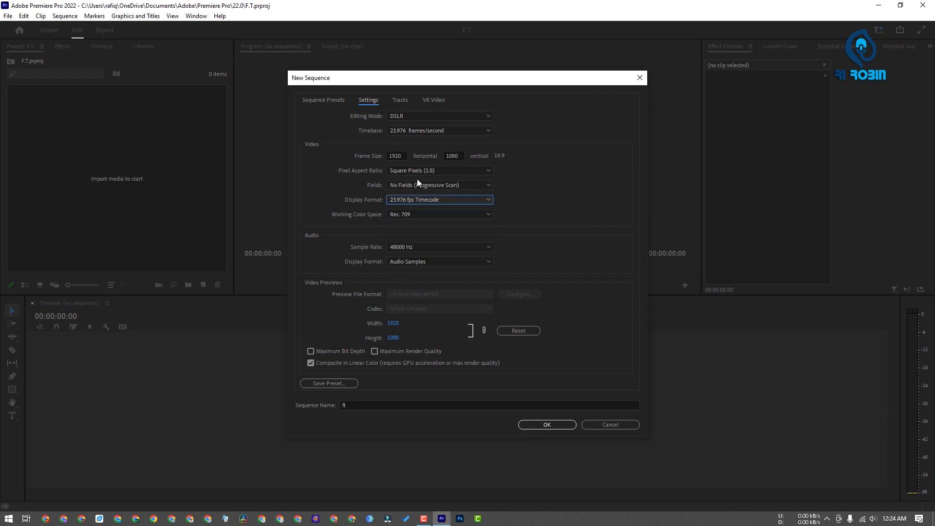
{"action": "left_click", "coordinate": [416, 184]}
{"action": "left_click", "coordinate": [417, 183]}
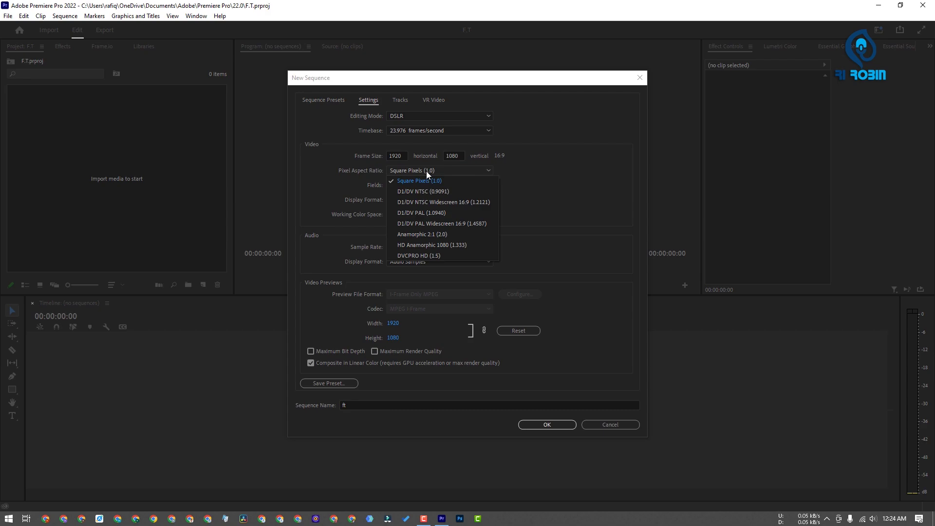
Step: Keep Square Pixels and Rec. 709, then enable Maximum Render Quality
{"action": "left_click", "coordinate": [426, 171]}
{"action": "left_click", "coordinate": [413, 215]}
{"action": "left_click", "coordinate": [414, 214]}
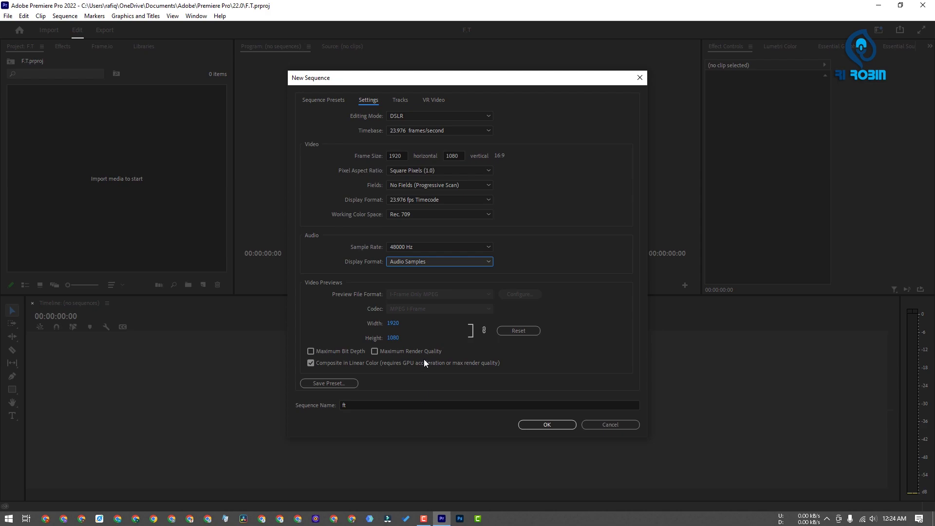
{"action": "left_click", "coordinate": [375, 352]}
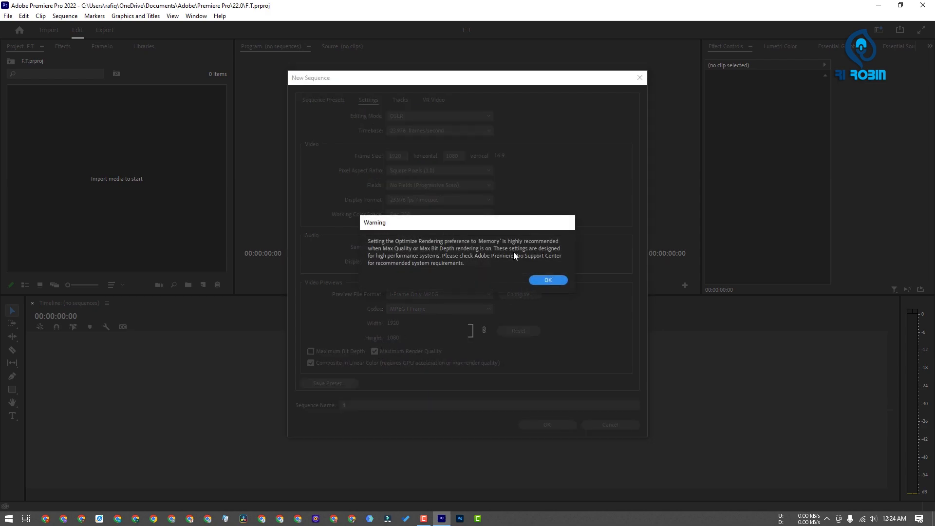
{"action": "left_click", "coordinate": [545, 281]}
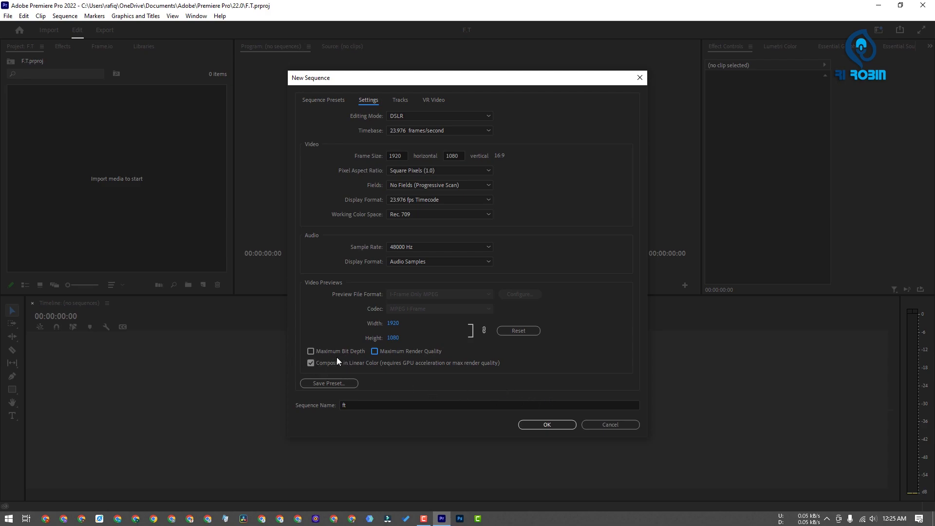
Step: Save a custom sequence preset named ft, then confirm the New Sequence dialog
{"action": "left_click", "coordinate": [327, 384]}
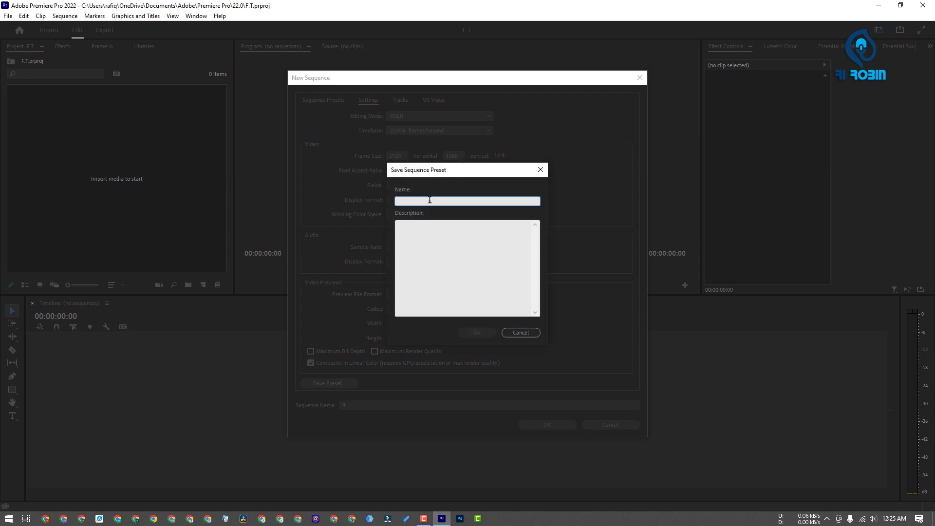
{"action": "type", "text": "ft"}
{"action": "left_click", "coordinate": [476, 332]}
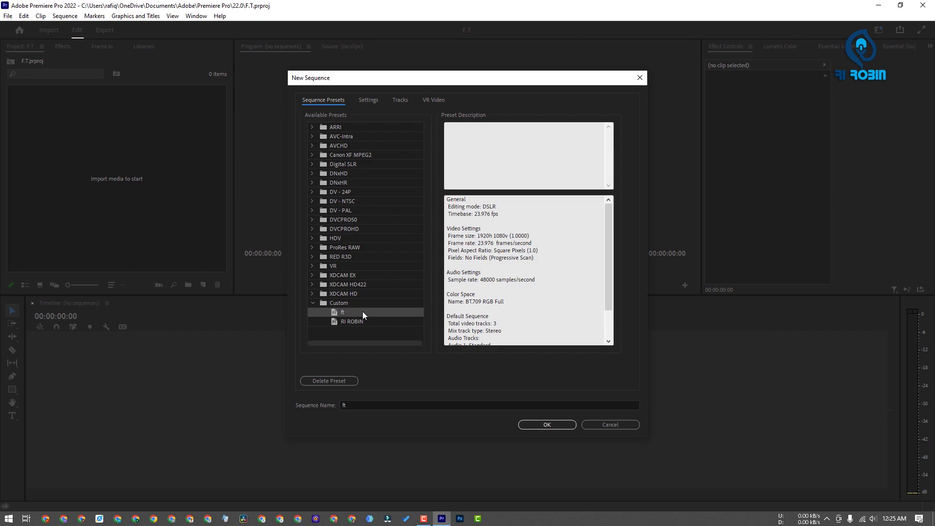
{"action": "left_click", "coordinate": [553, 421]}
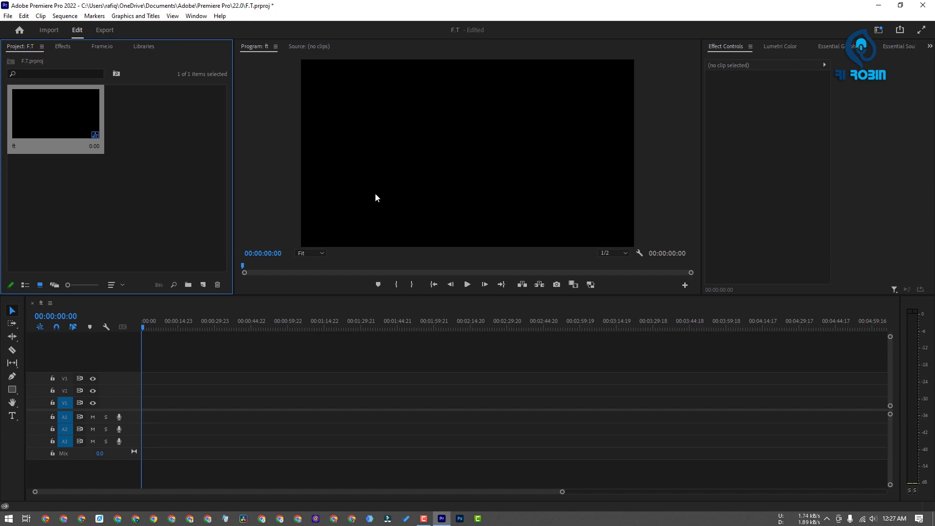
Step: Open and close the Import window and the Project panel's context menu without importing
{"action": "left_click", "coordinate": [134, 171]}
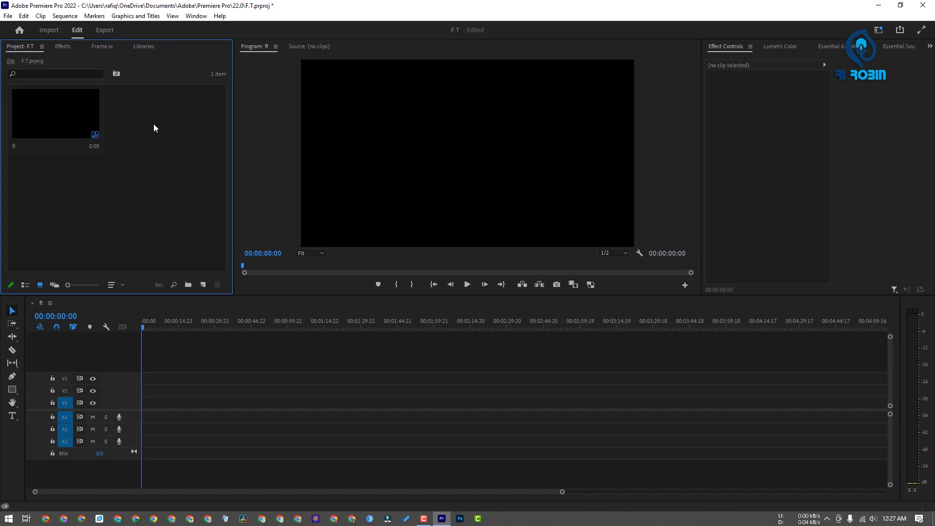
{"action": "double_click", "coordinate": [149, 188]}
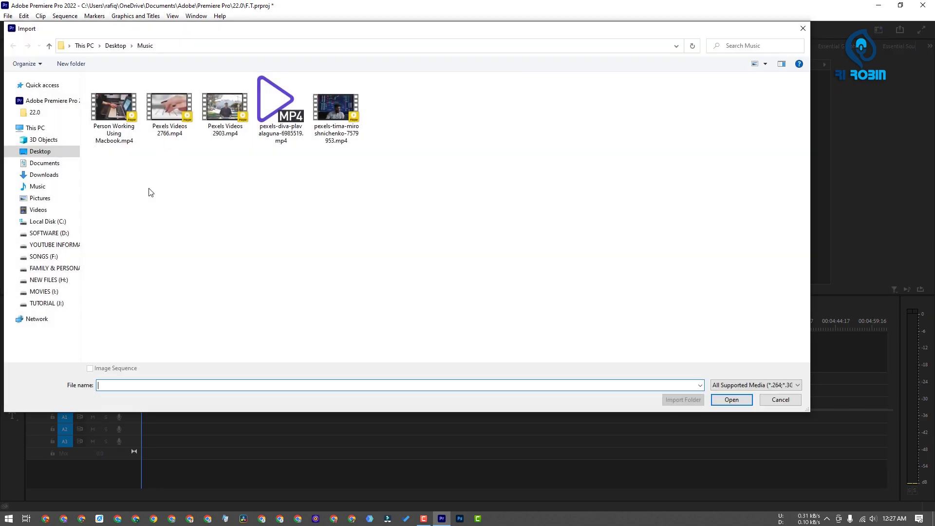
{"action": "left_click", "coordinate": [801, 28]}
{"action": "right_click", "coordinate": [172, 144]}
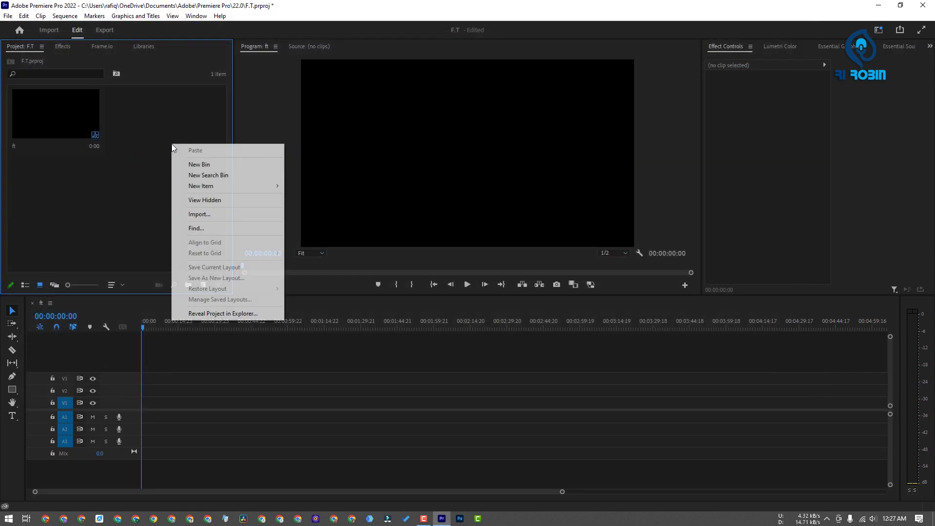
{"action": "left_click", "coordinate": [505, 80]}
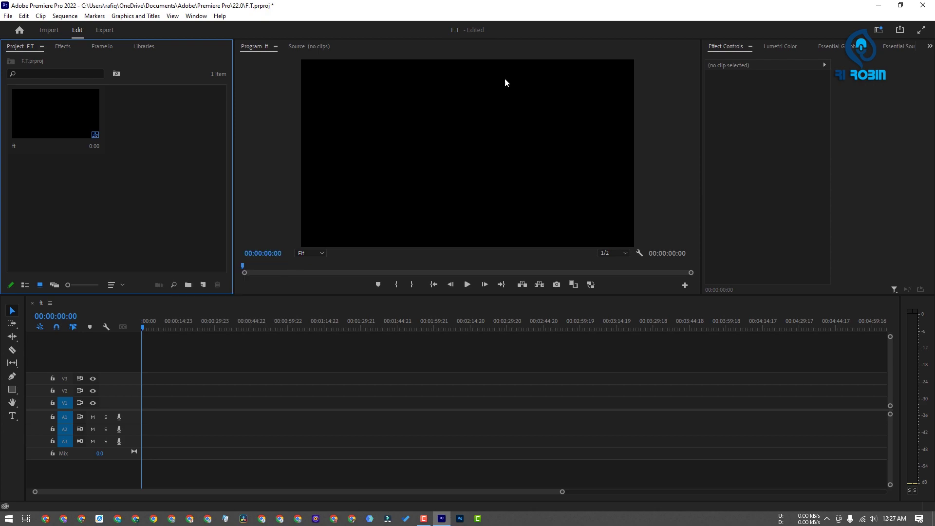
Step: Drag the desktop Tutorial folder into the Project panel and dismiss the unsupported compression error
{"action": "double_click", "coordinate": [869, 9]}
{"action": "left_click_drag", "start_coordinate": [175, 124], "coordinate": [412, 217]}
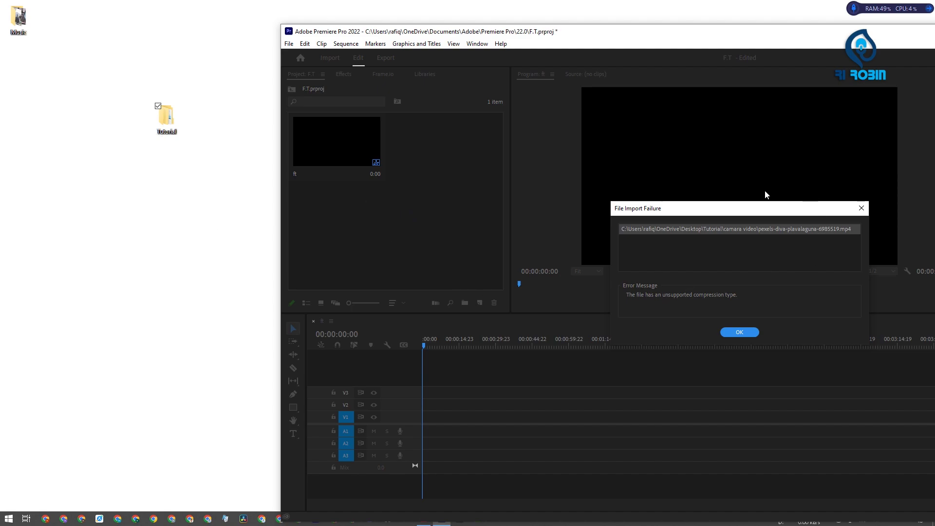
{"action": "left_click", "coordinate": [745, 332]}
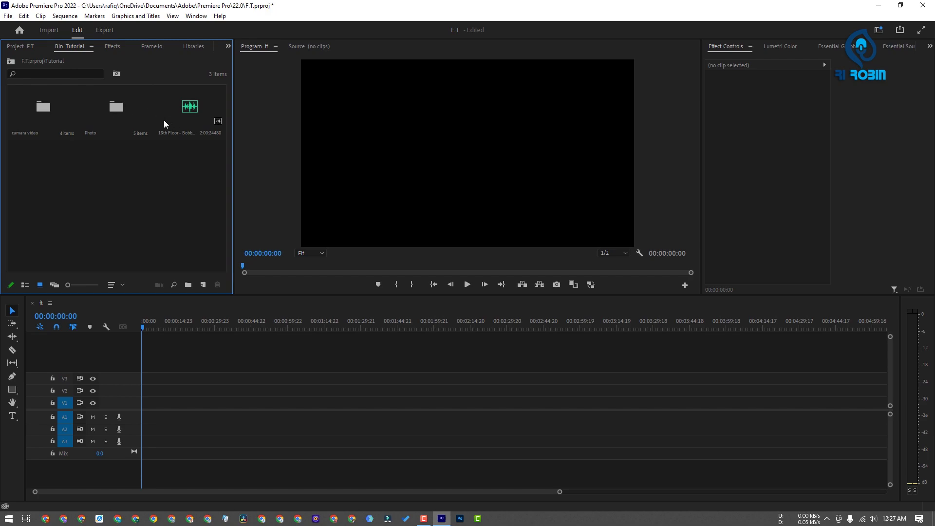
Step: Browse the Tutorial bin's items and open the Photo bin to view its images
{"action": "left_click", "coordinate": [51, 113]}
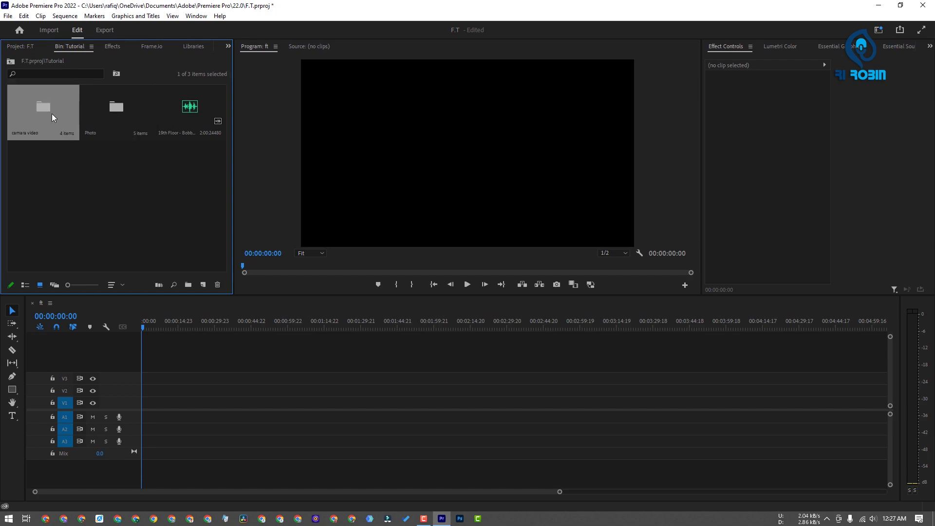
{"action": "left_click", "coordinate": [116, 115]}
{"action": "left_click", "coordinate": [173, 117]}
{"action": "left_click", "coordinate": [148, 166]}
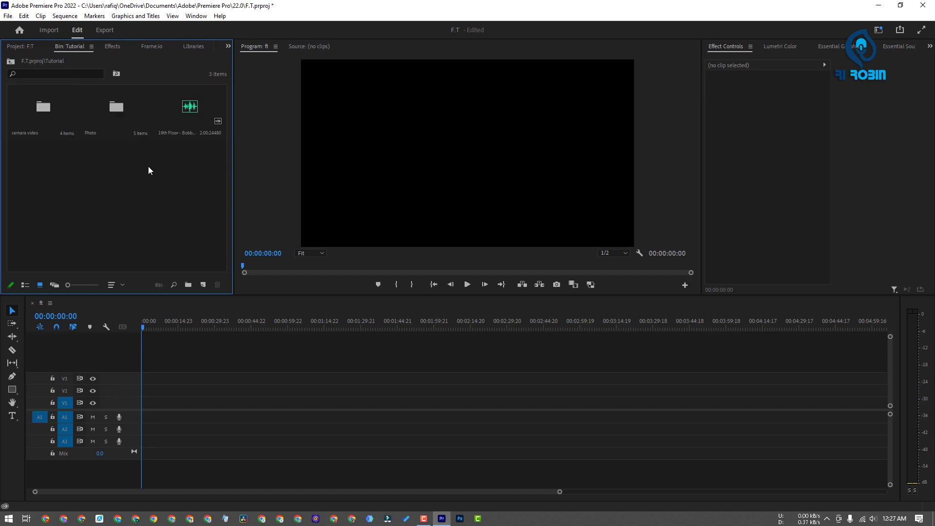
{"action": "left_click", "coordinate": [37, 117]}
{"action": "left_click", "coordinate": [114, 118]}
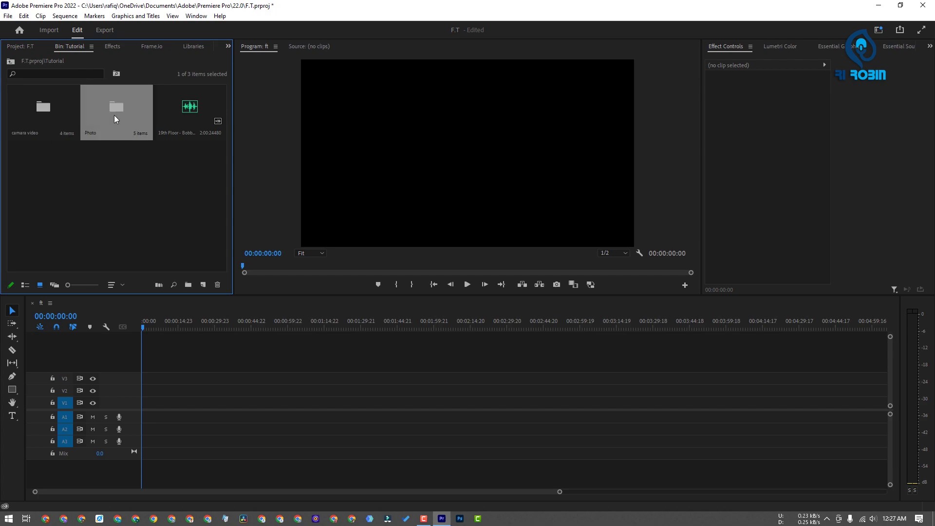
{"action": "double_click", "coordinate": [114, 119]}
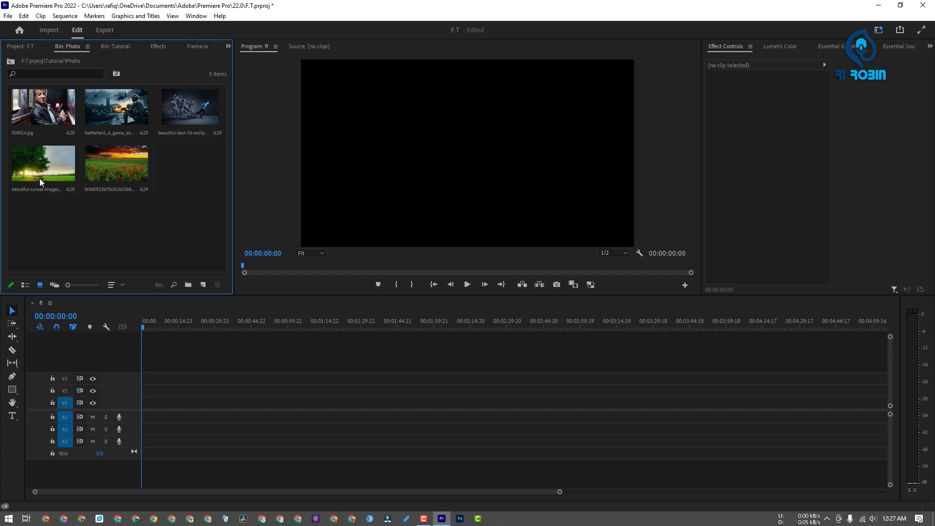
Step: Open the camara video bin to see its four clips, then return to Tutorial and select the audio clip
{"action": "left_click", "coordinate": [9, 62]}
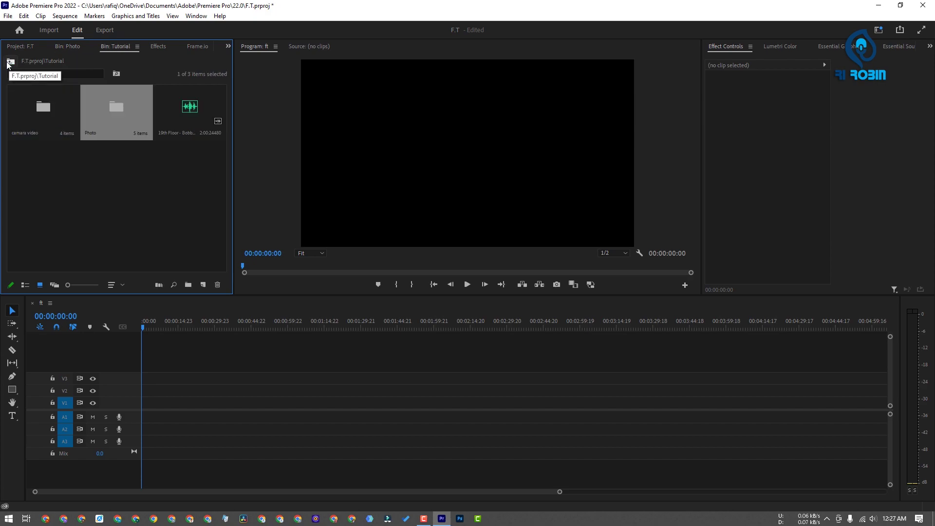
{"action": "double_click", "coordinate": [43, 114]}
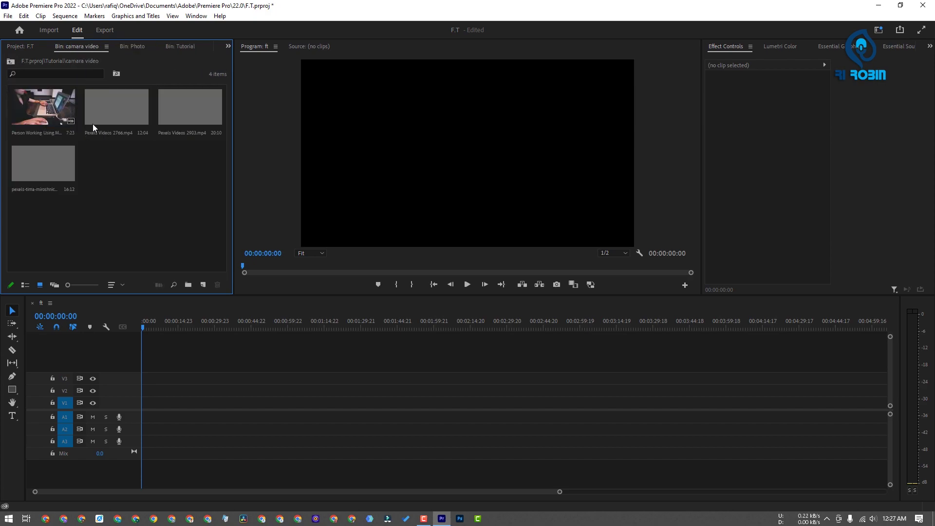
{"action": "left_click", "coordinate": [14, 62]}
{"action": "left_click", "coordinate": [191, 113]}
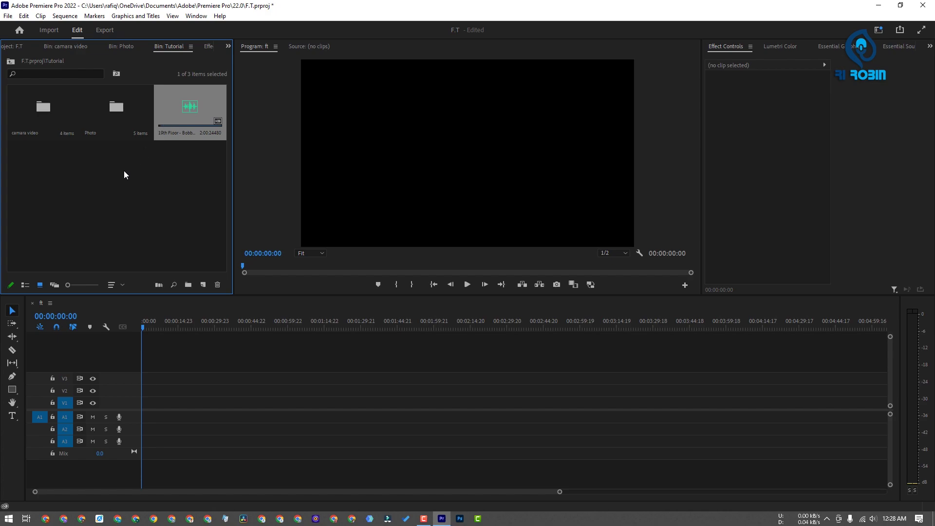
Step: Create a new bin named 'music' inside the Tutorial bin
{"action": "right_click", "coordinate": [116, 183]}
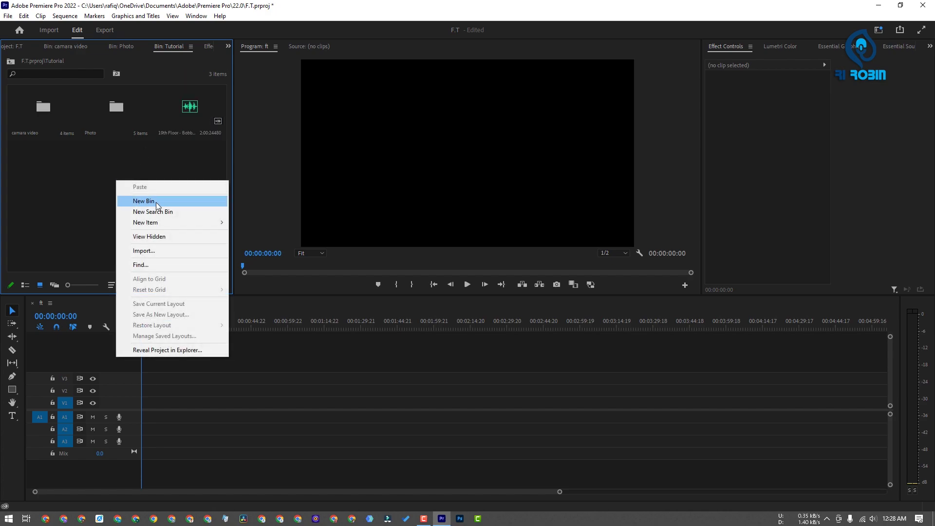
{"action": "left_click", "coordinate": [156, 202]}
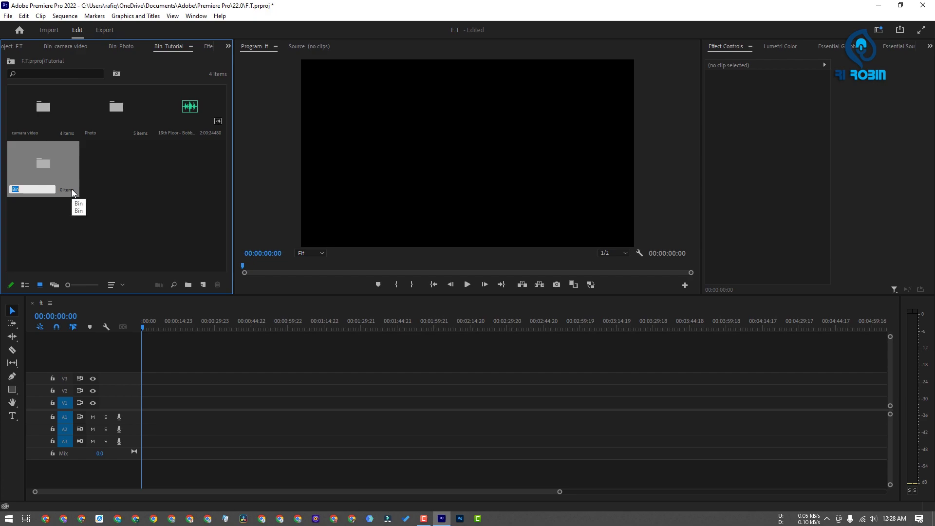
{"action": "type", "text": "music"}
{"action": "left_click", "coordinate": [131, 186]}
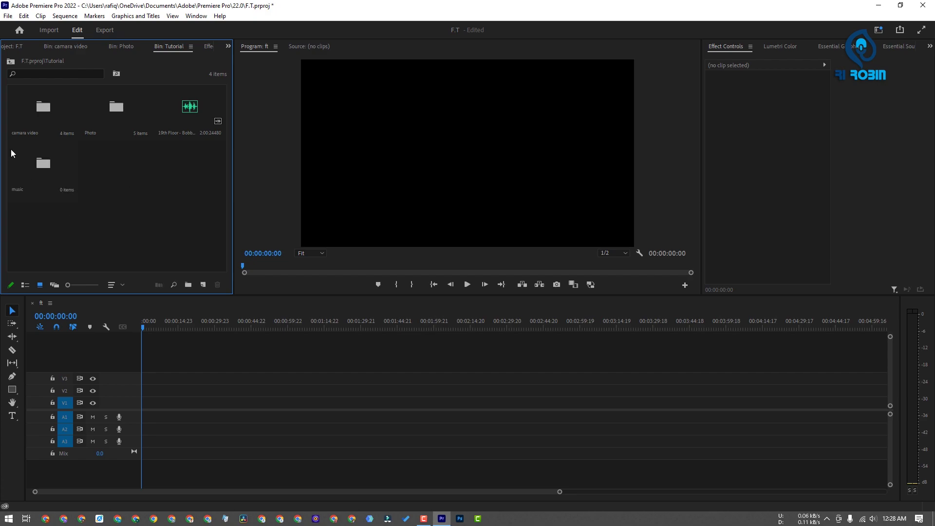
Step: Move the audio clip into the music bin, check its contents, and open the camara video bin
{"action": "left_click_drag", "start_coordinate": [187, 108], "coordinate": [43, 163]}
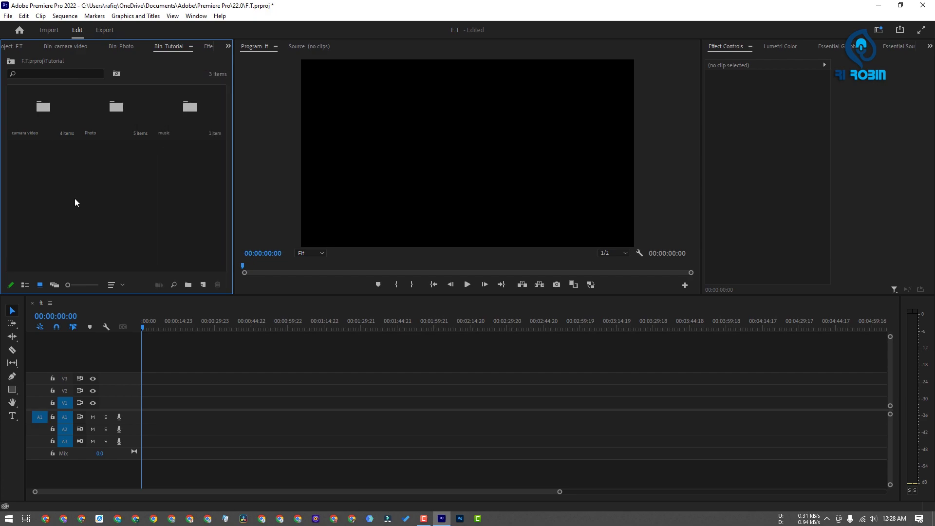
{"action": "double_click", "coordinate": [190, 108]}
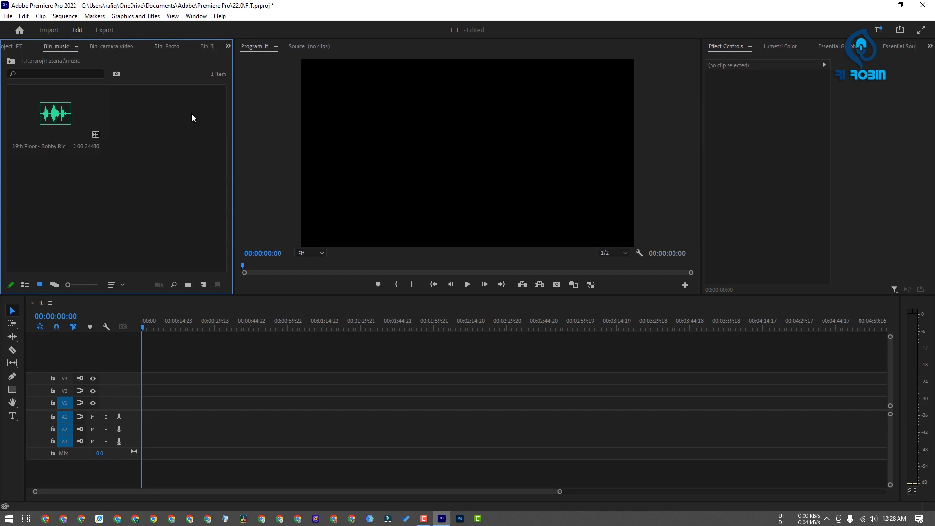
{"action": "left_click", "coordinate": [10, 61]}
{"action": "left_click", "coordinate": [155, 165]}
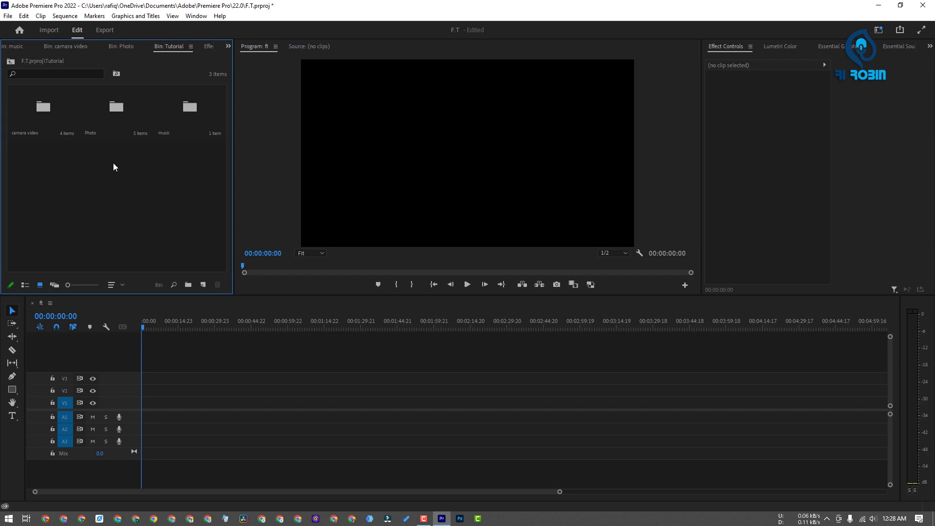
{"action": "double_click", "coordinate": [44, 115]}
Step: Place the first two camara video clips back to back on V1 and save the project with Ctrl+S
{"action": "left_click_drag", "start_coordinate": [33, 118], "coordinate": [145, 418]}
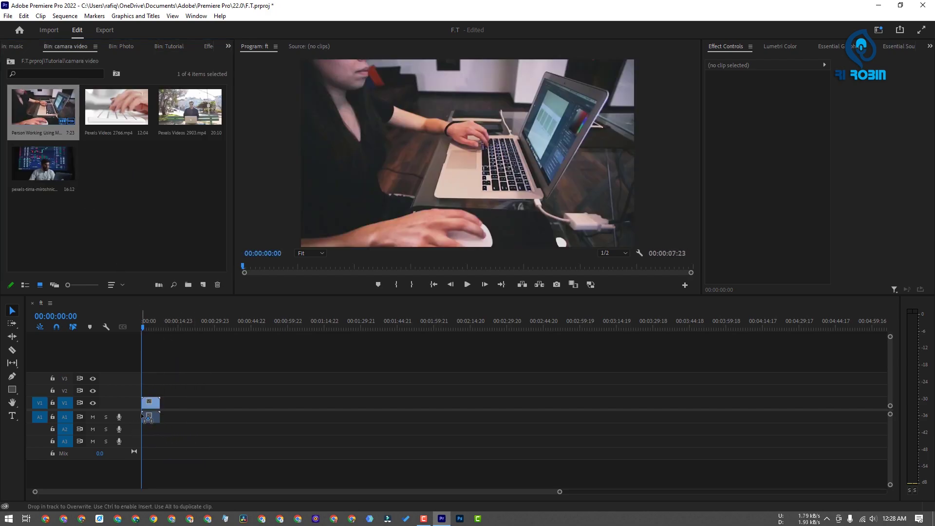
{"action": "left_click_drag", "start_coordinate": [116, 107], "coordinate": [169, 416]}
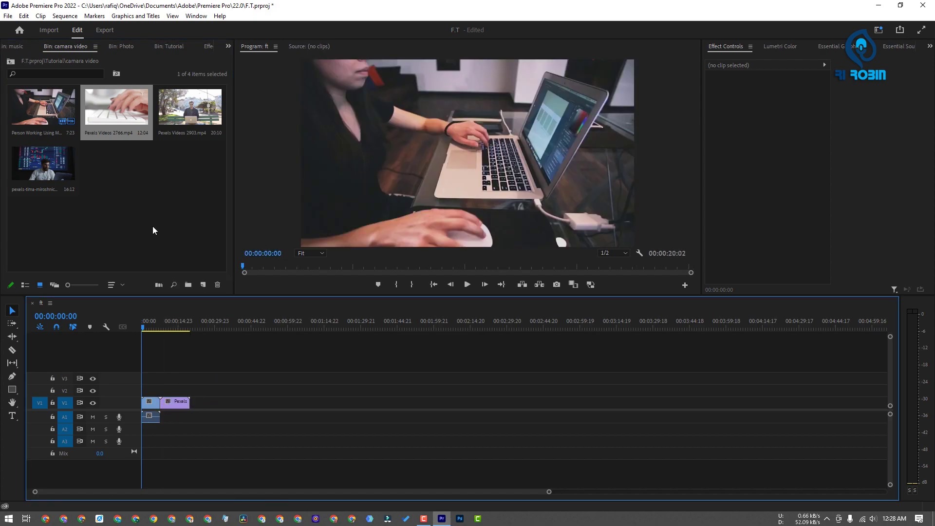
{"action": "left_click", "coordinate": [134, 206]}
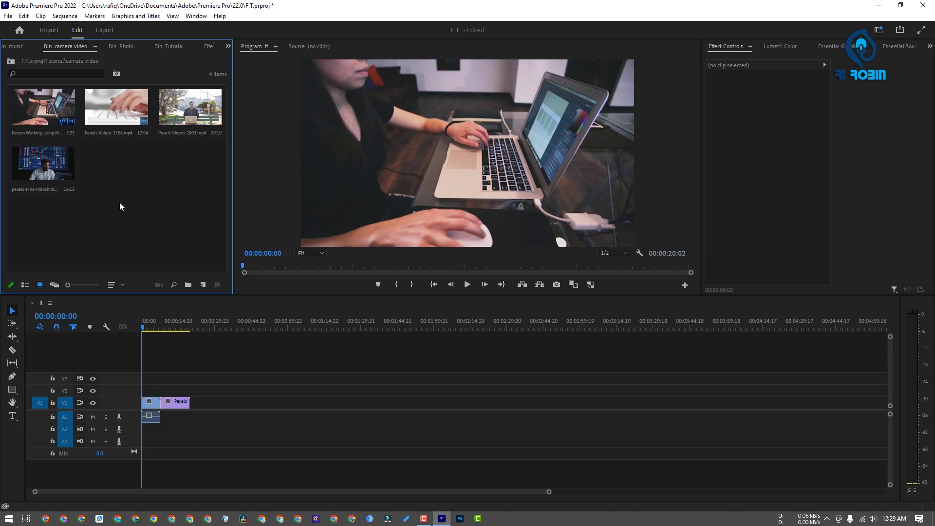
{"action": "key", "text": "ctrl+s"}
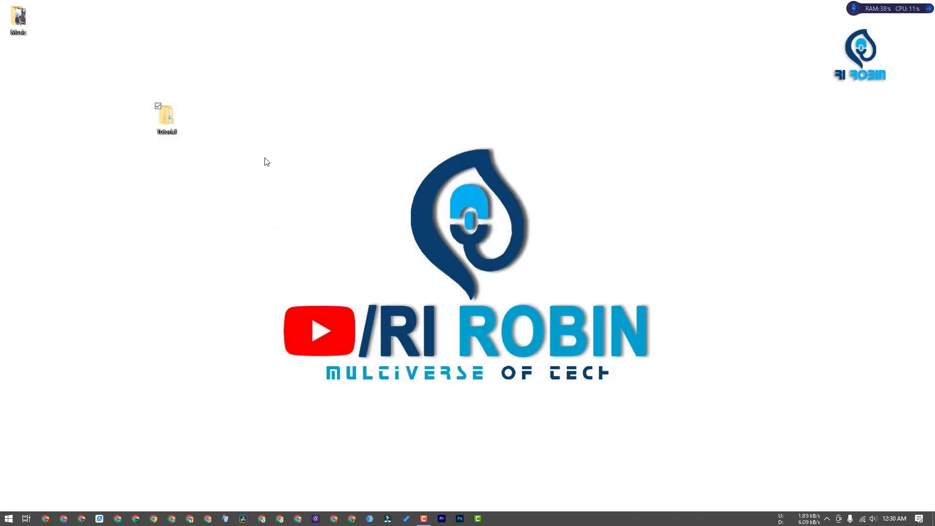
Step: Deselect the Tutorial folder by marquee-dragging over an empty area of the desktop
{"action": "left_click_drag", "start_coordinate": [271, 111], "coordinate": [381, 219]}
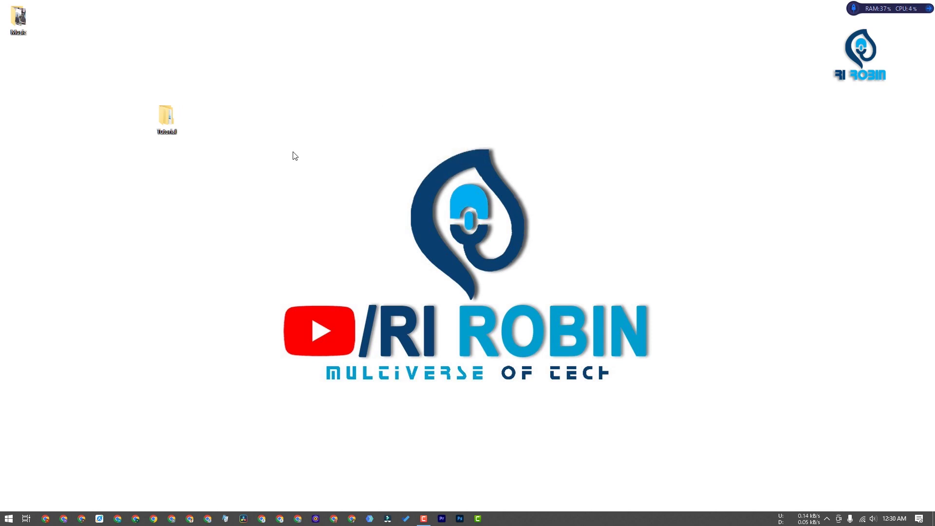